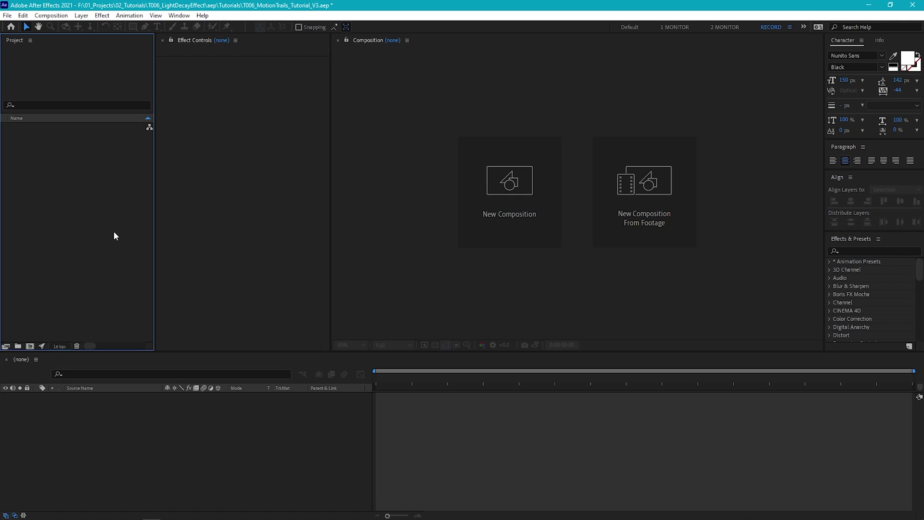
- Create a new composition named MotionTrail_Main
click(30, 346)
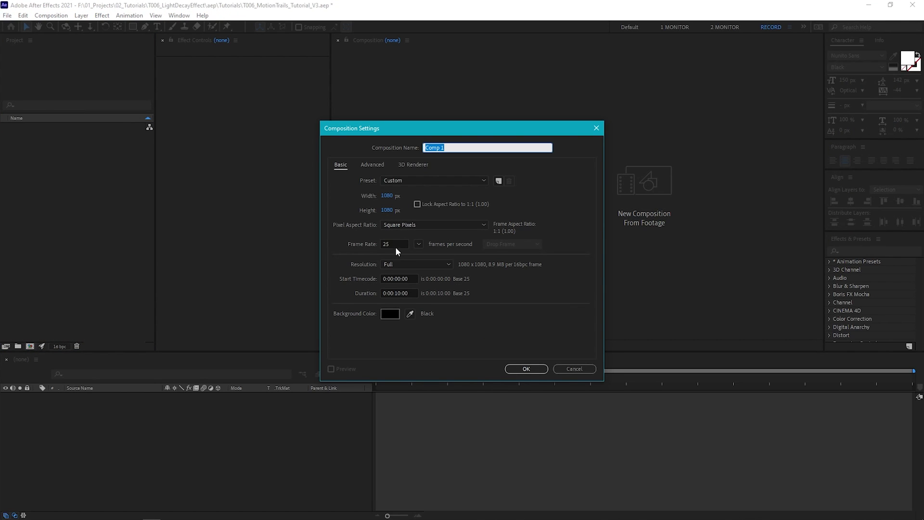
text(MotionTrail_Main)
key(Return)
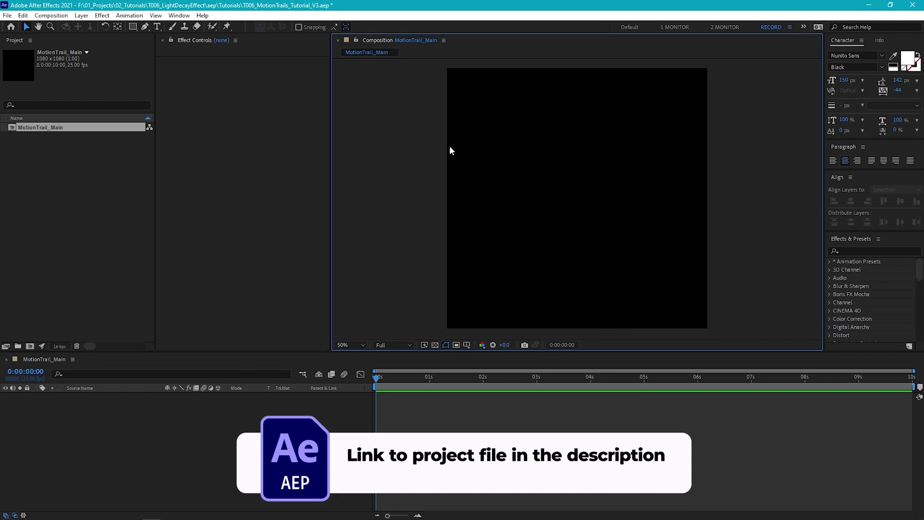
- Add a 'Motion' text layer, centre it horizontally and vertically, and select it
click(157, 27)
click(543, 200)
text(Motion)
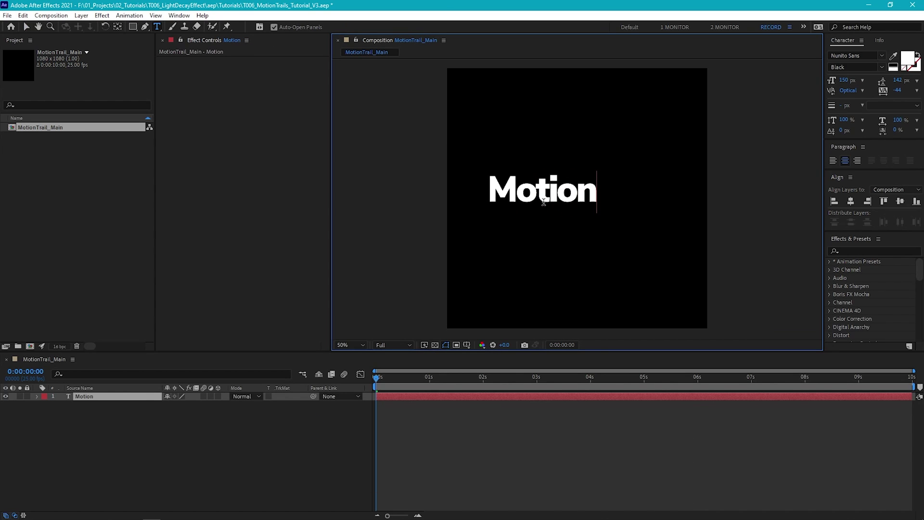
key(Escape)
key(v)
click(851, 202)
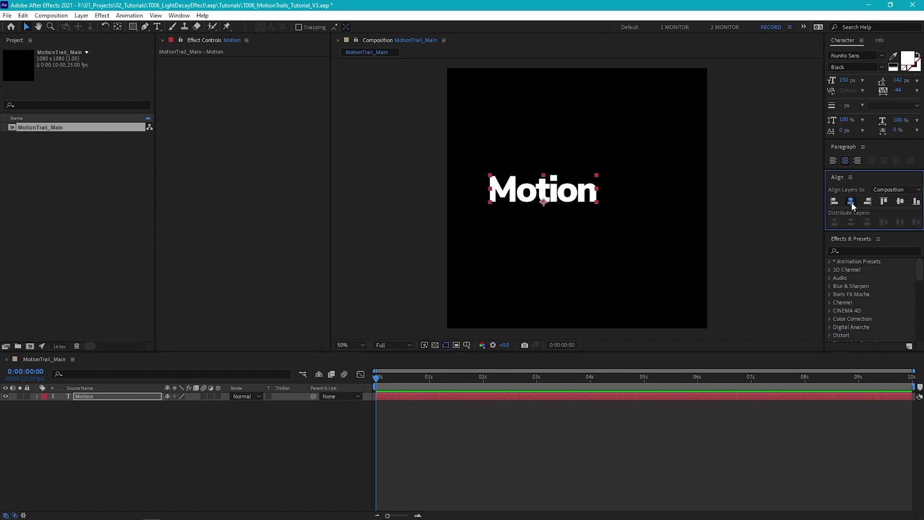
click(900, 201)
click(120, 396)
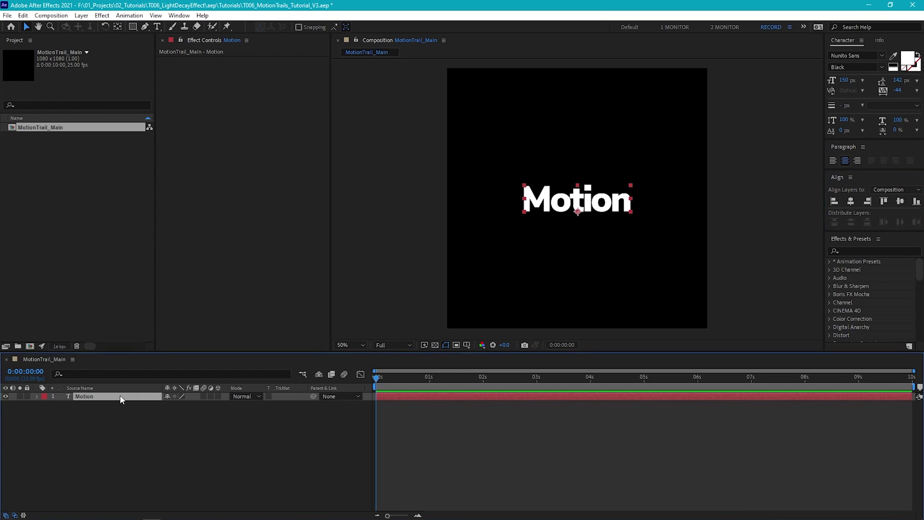
- Keyframe the text's Position from Y 275.8 at the start to Y 824.8 at 0:00:01:12
key(p)
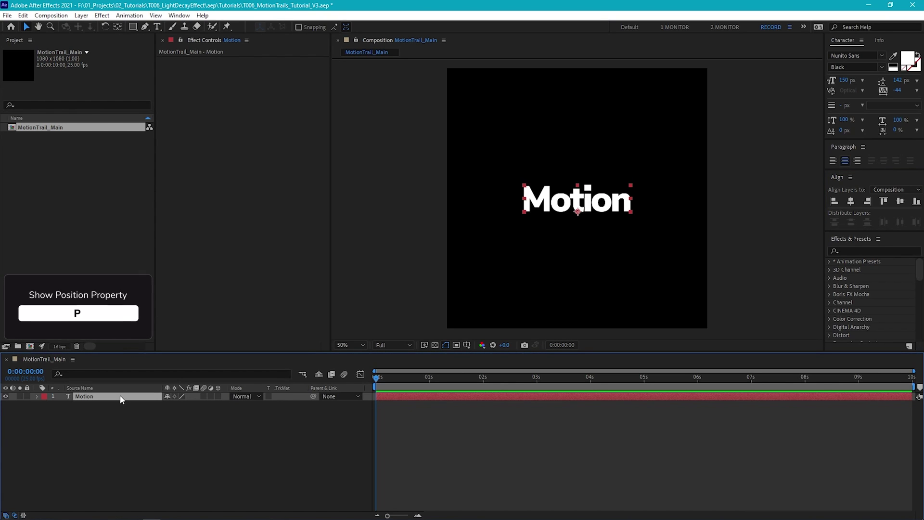
drag(185, 404, 118, 423)
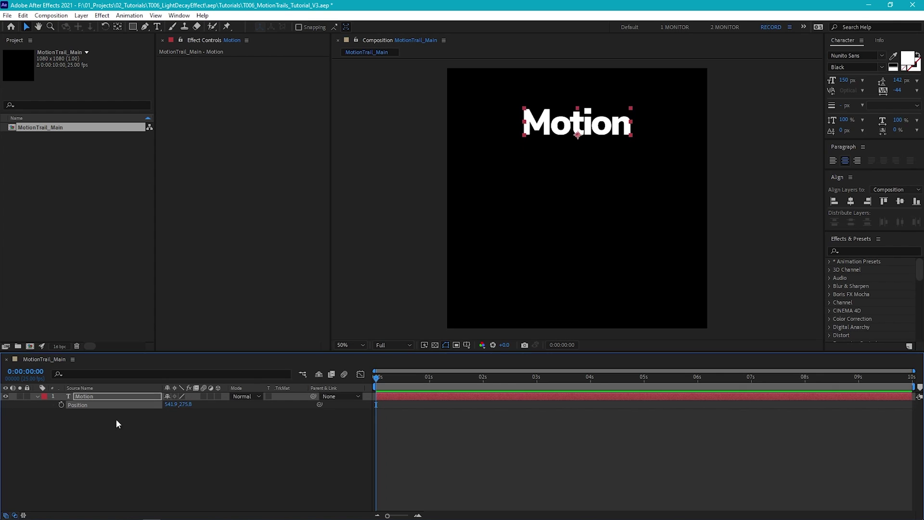
click(62, 405)
drag(413, 381, 456, 380)
drag(184, 407, 439, 426)
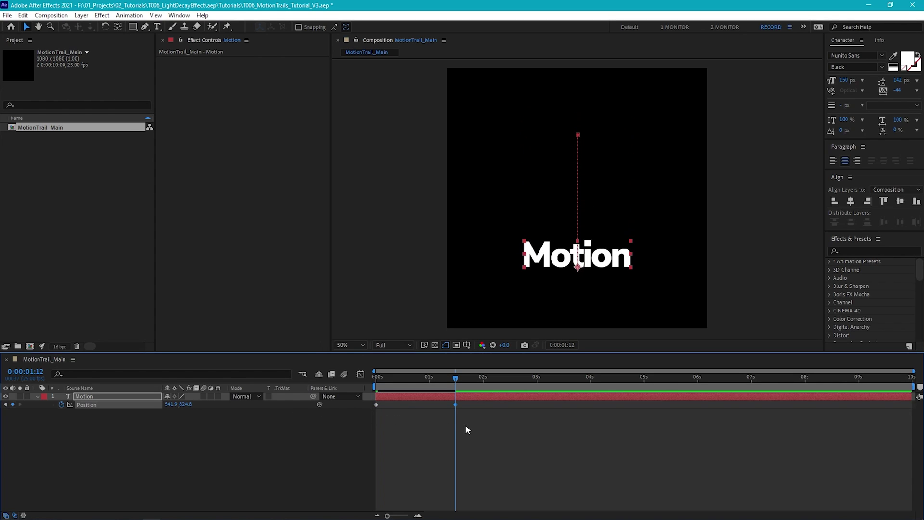
- Easy-ease both Position keyframes and lengthen the ease influence in the Graph Editor
drag(476, 443, 369, 404)
key(F9)
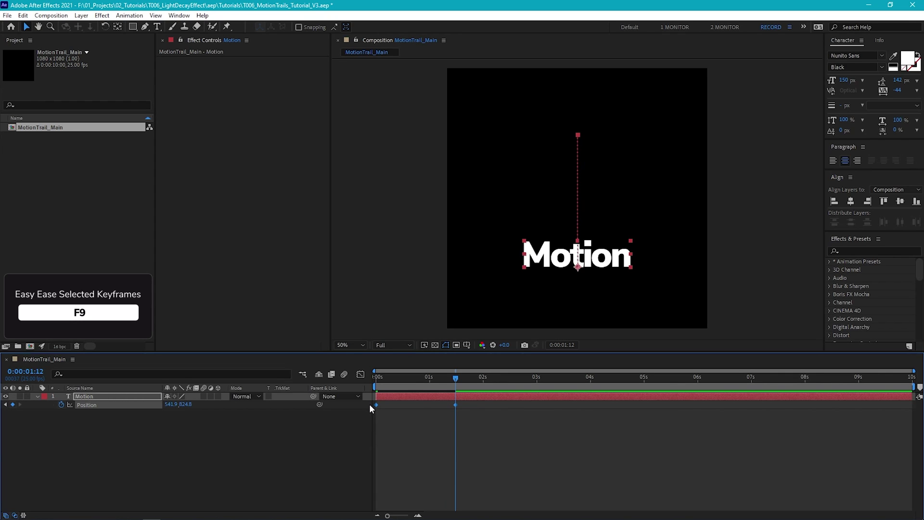
key(F9)
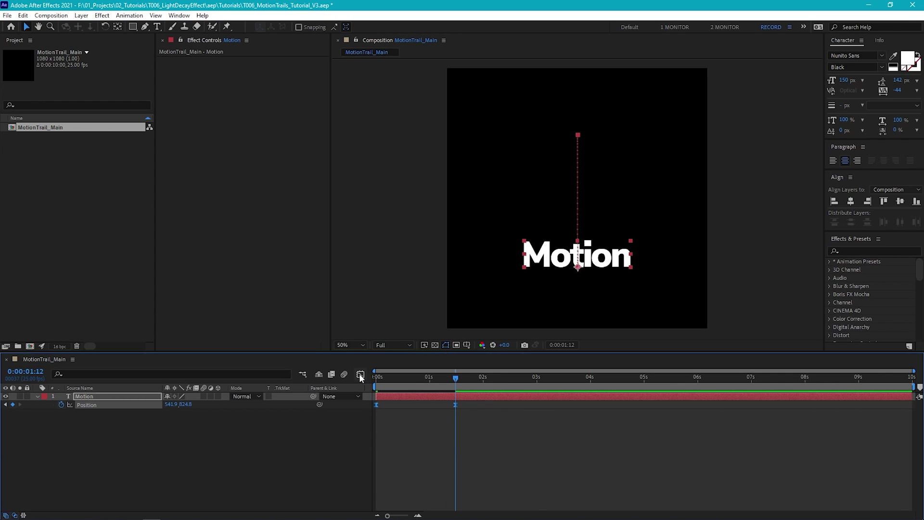
click(360, 375)
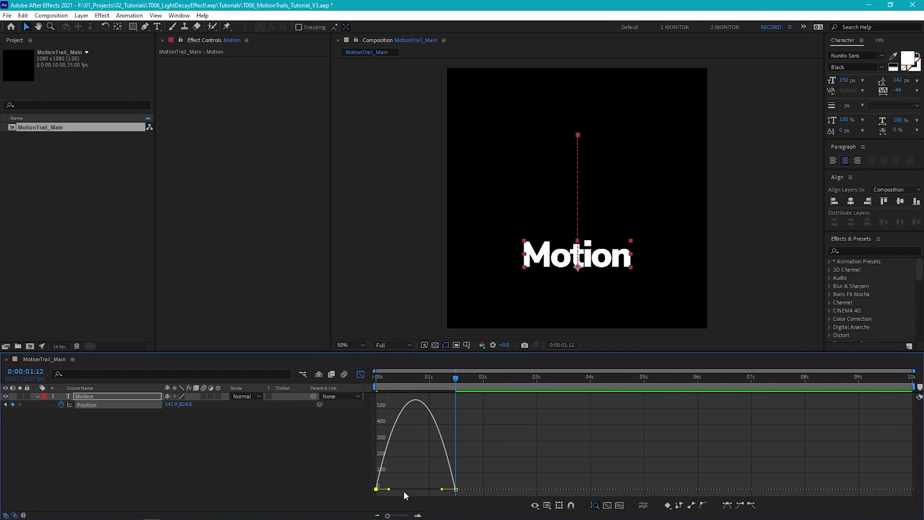
drag(388, 490, 426, 489)
drag(481, 478, 429, 489)
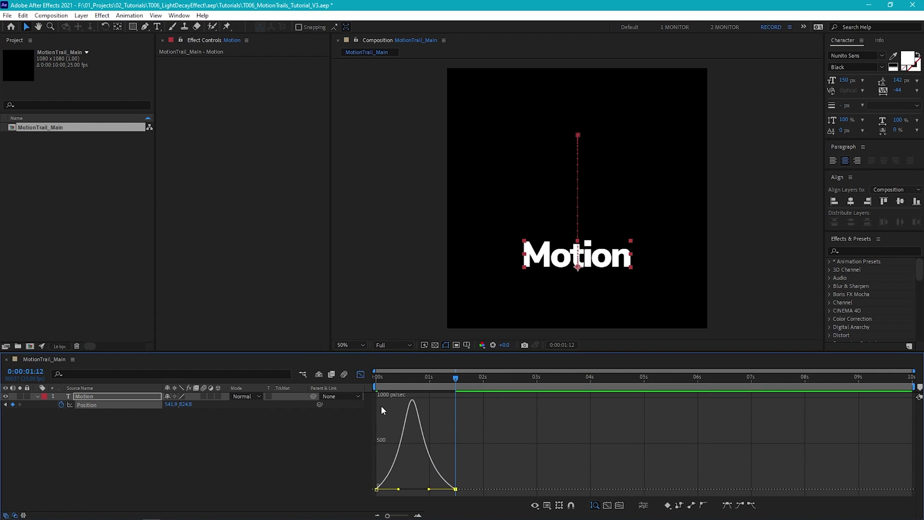
click(360, 375)
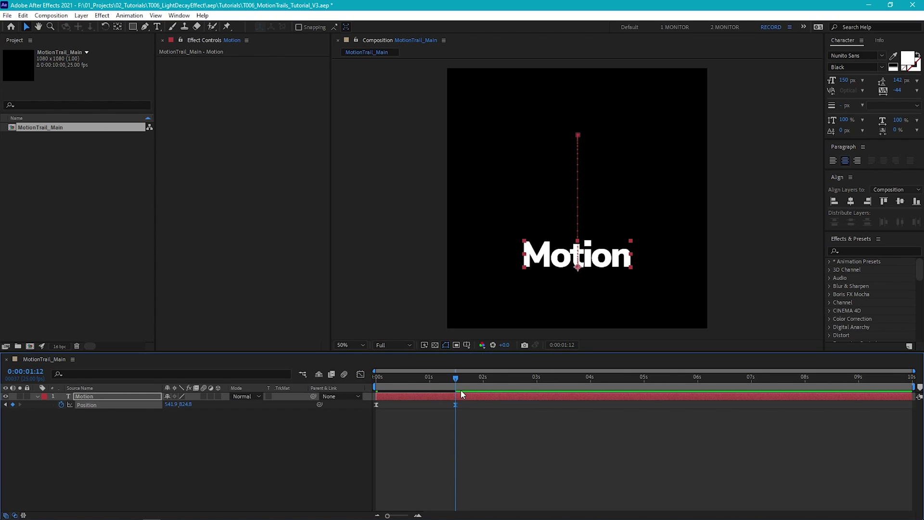
- Add a loopOut("pingpong") expression to the Motion layer's Position and preview the bouncing loop
alt+click(61, 404)
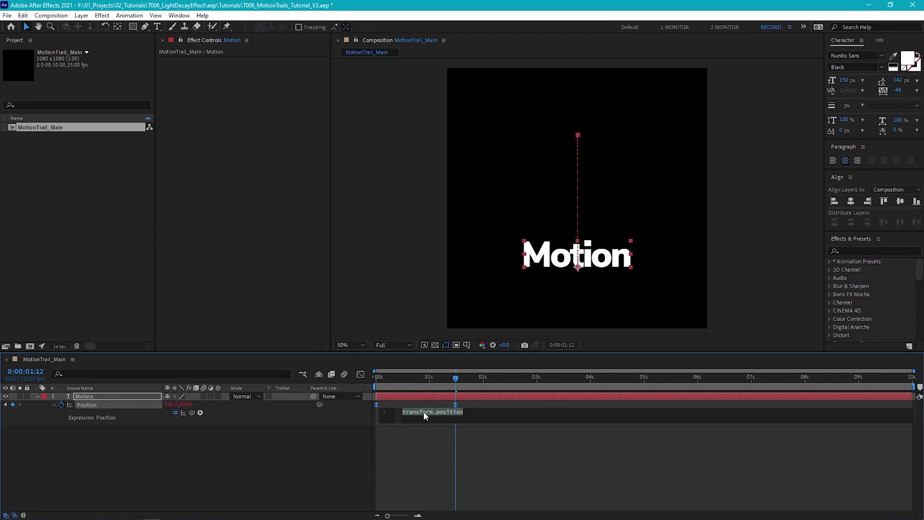
text(loopout)
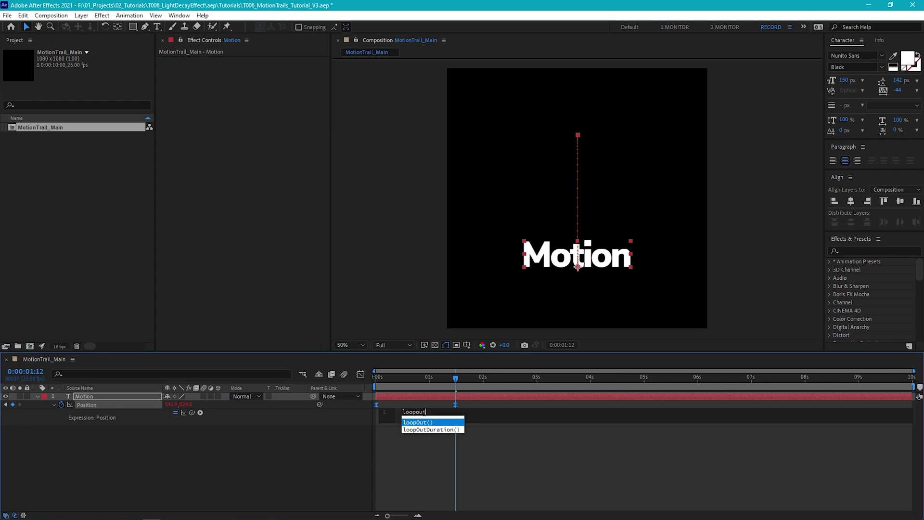
key(Return)
text(")
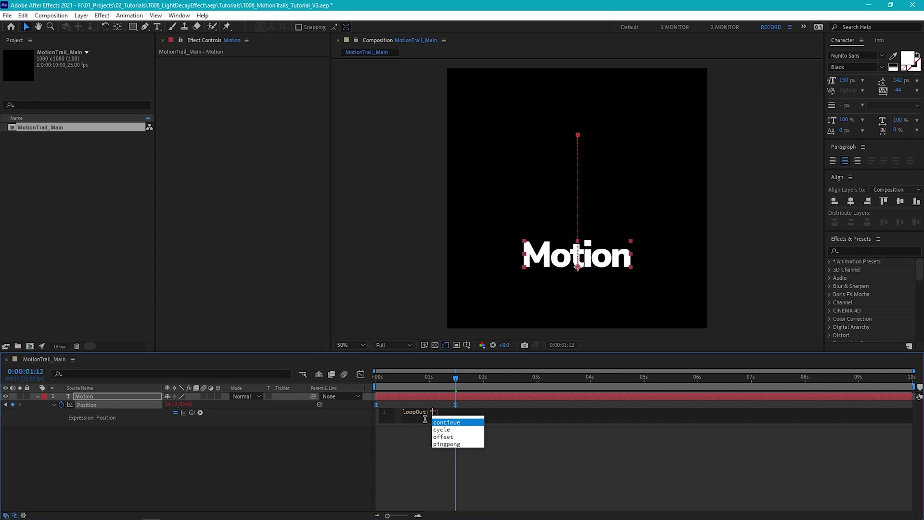
double_click(450, 444)
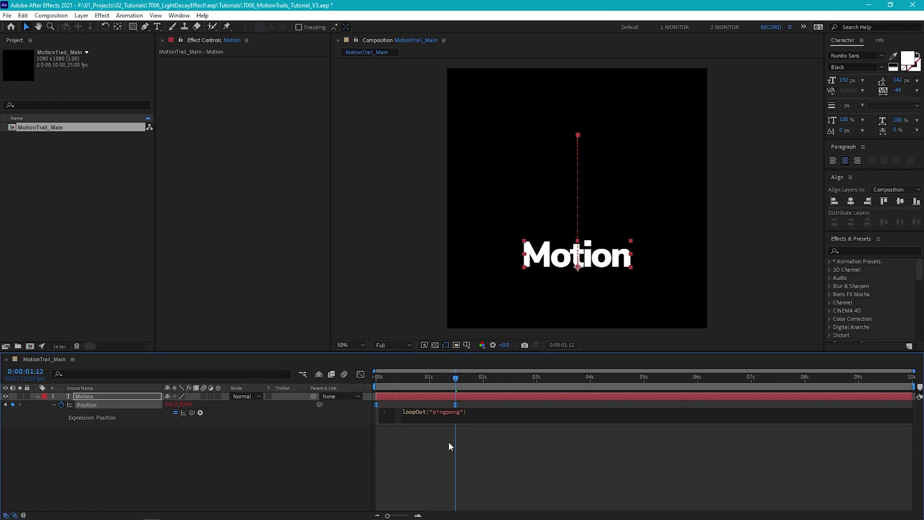
click(447, 436)
key(space)
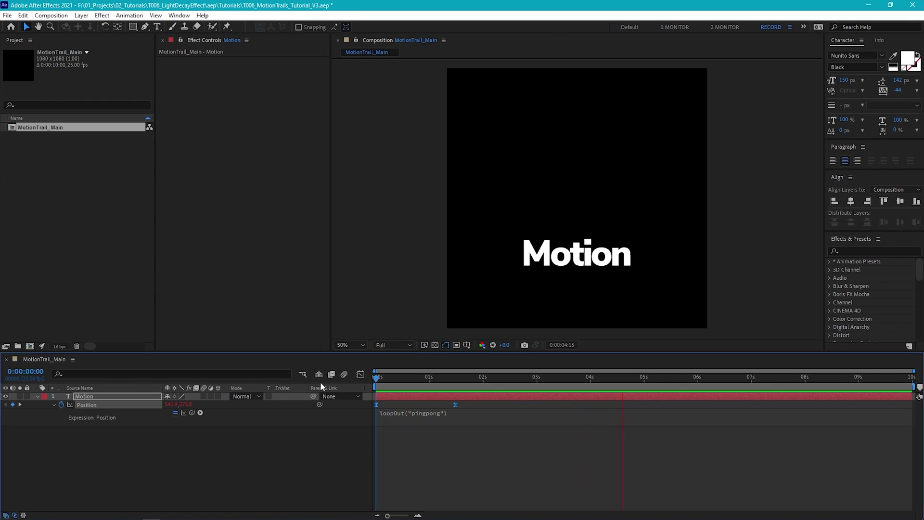
- Stop the preview and pre-compose the Motion text layer as Animation_PRE
key(space)
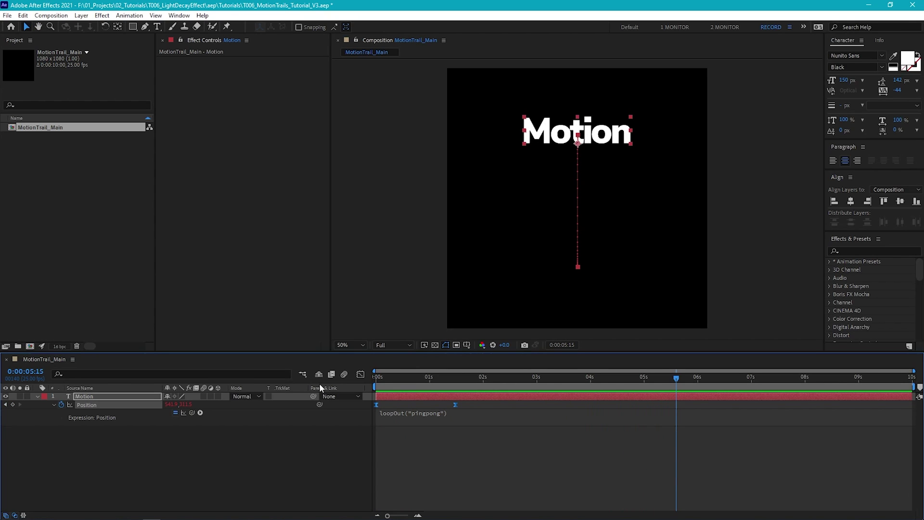
key(ctrl+shift+c)
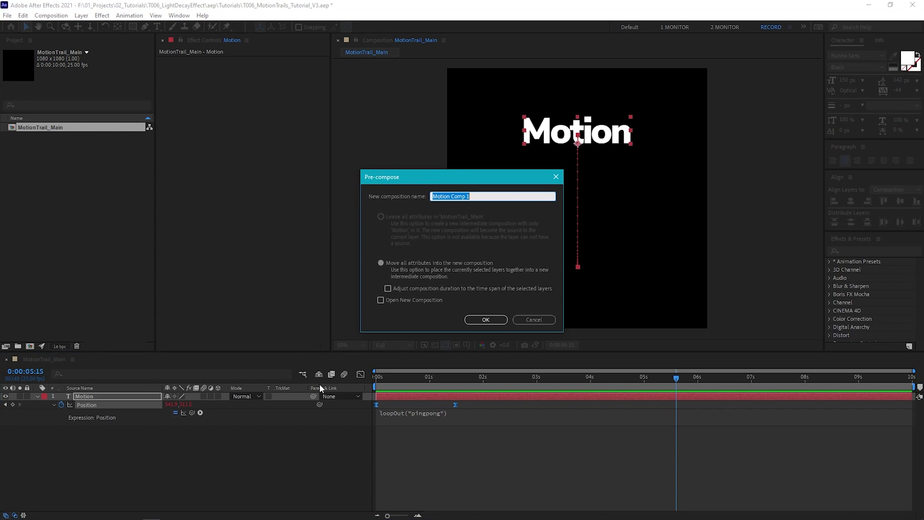
text(Animation_PRE)
key(Return)
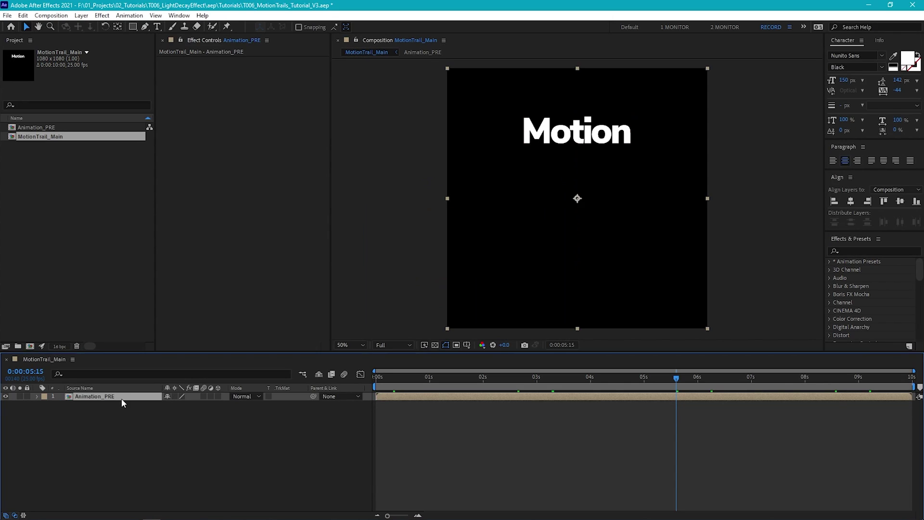
- Duplicate the precomp, rename the copies FILL and TRAIL, hide FILL, and return to the start
key(ctrl+d)
key(Return)
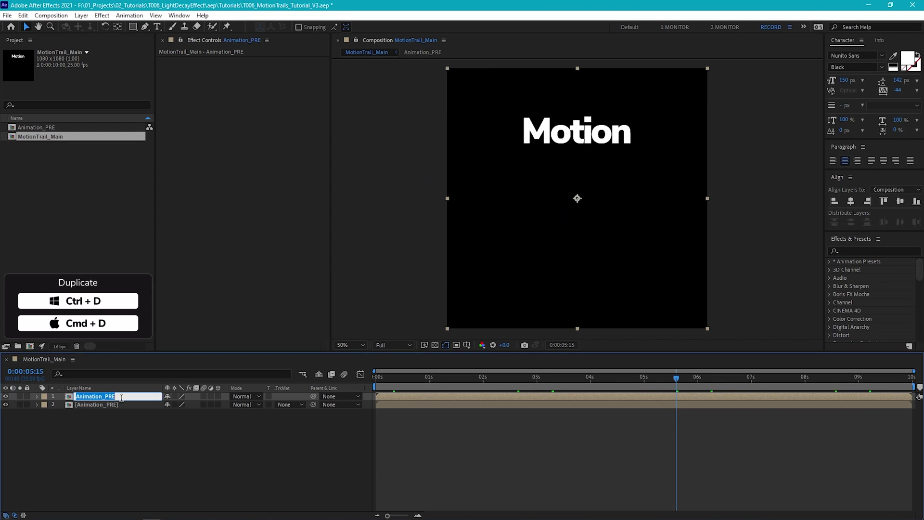
text(FILL)
key(Return)
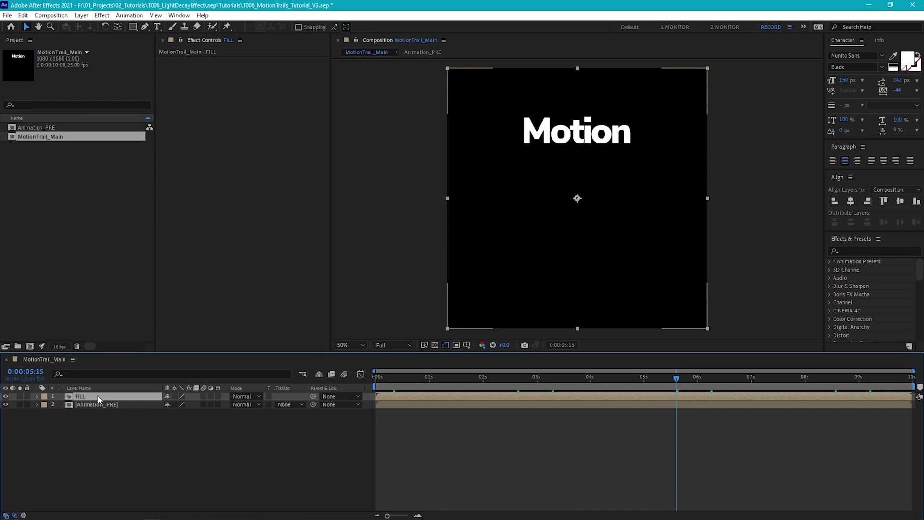
click(97, 407)
key(Return)
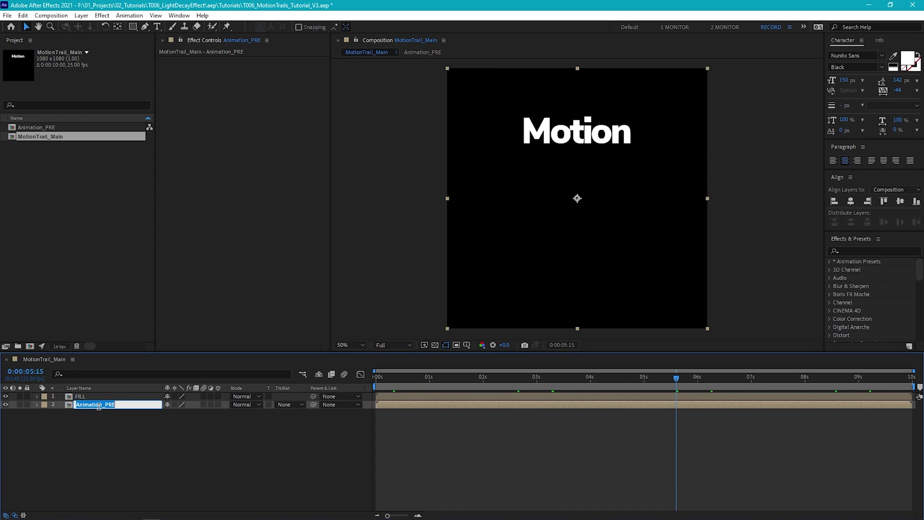
text(TRAIL)
key(Return)
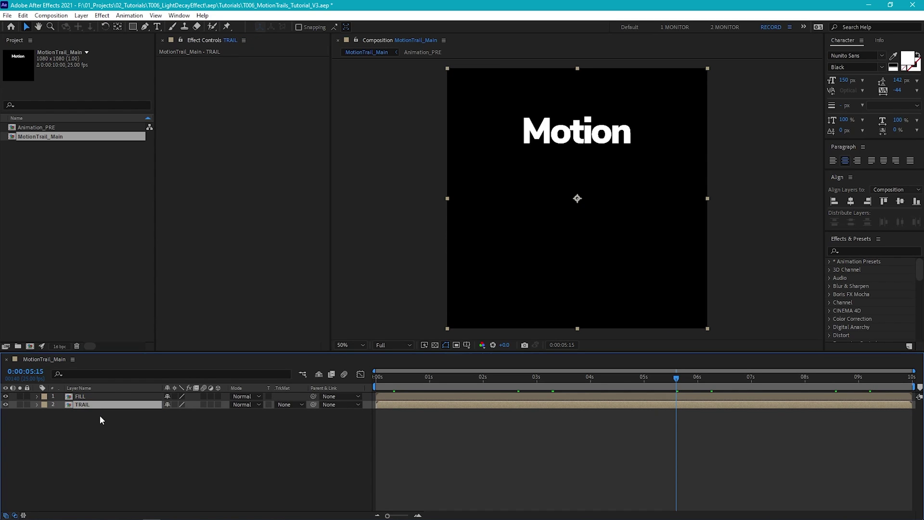
click(5, 396)
key(Home)
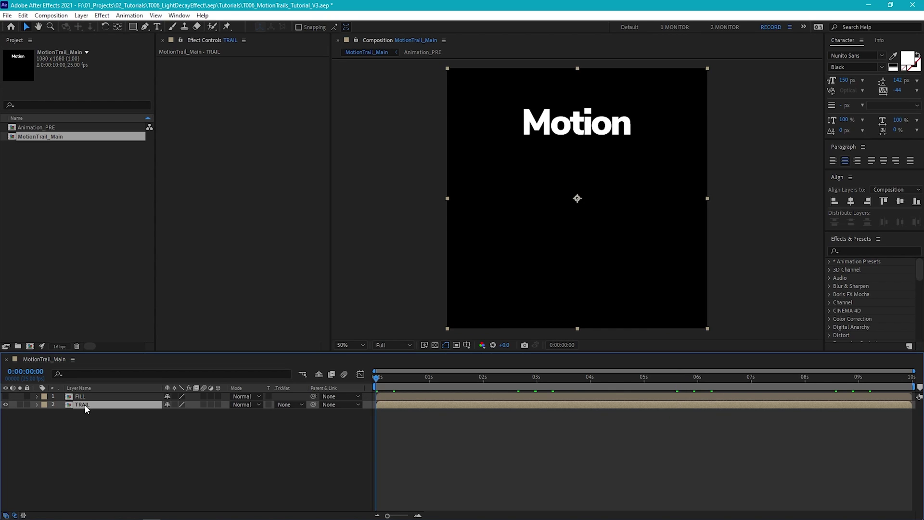
- Apply Echo to the TRAIL layer and set Number Of Echoes to 15
click(102, 15)
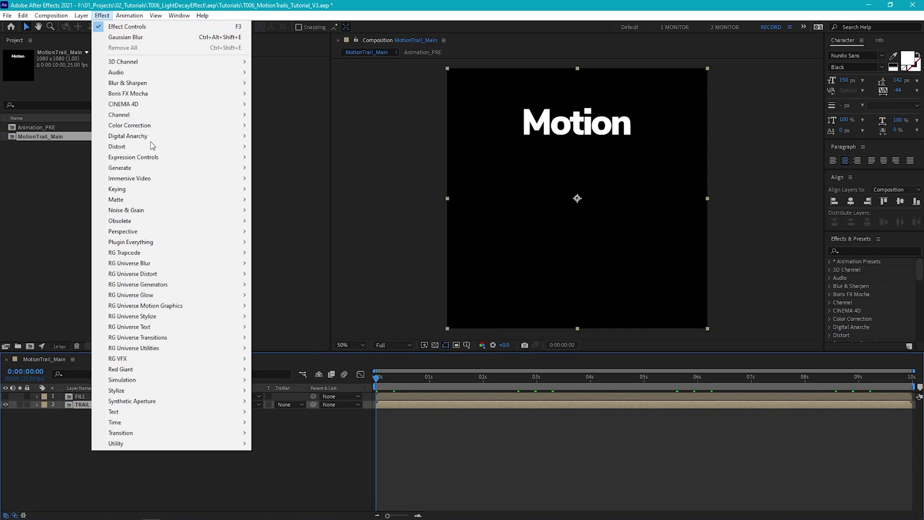
mouse_move(164, 422)
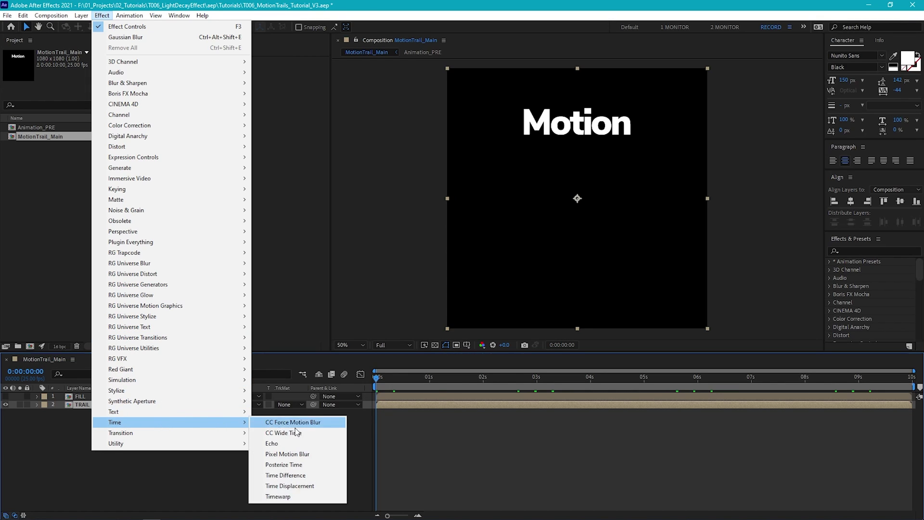
click(292, 443)
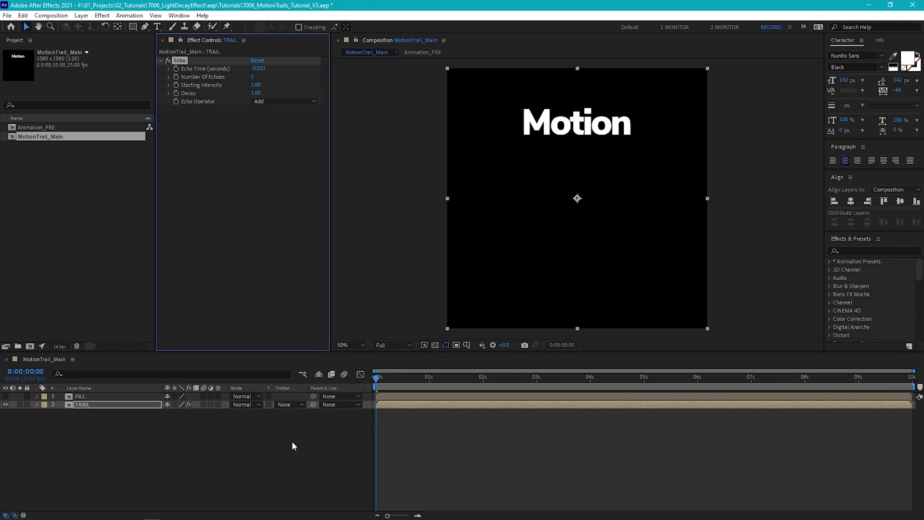
drag(376, 377, 407, 381)
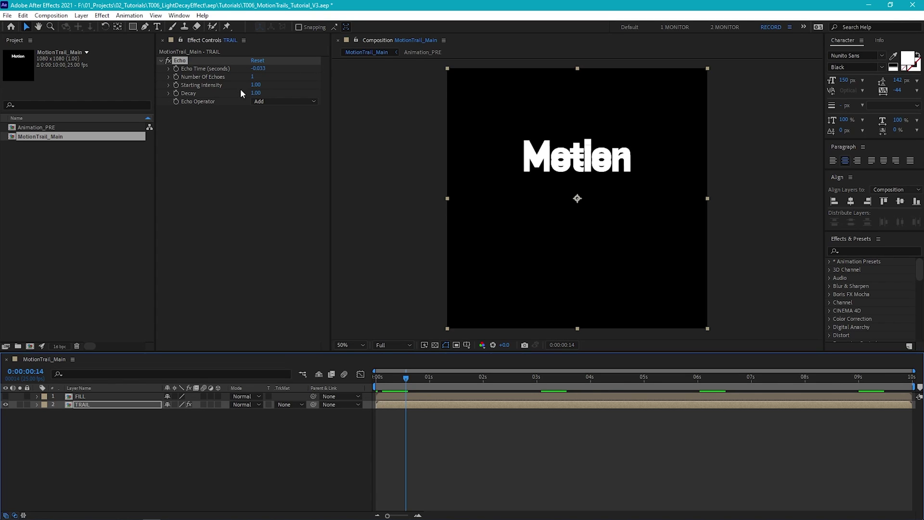
click(254, 76)
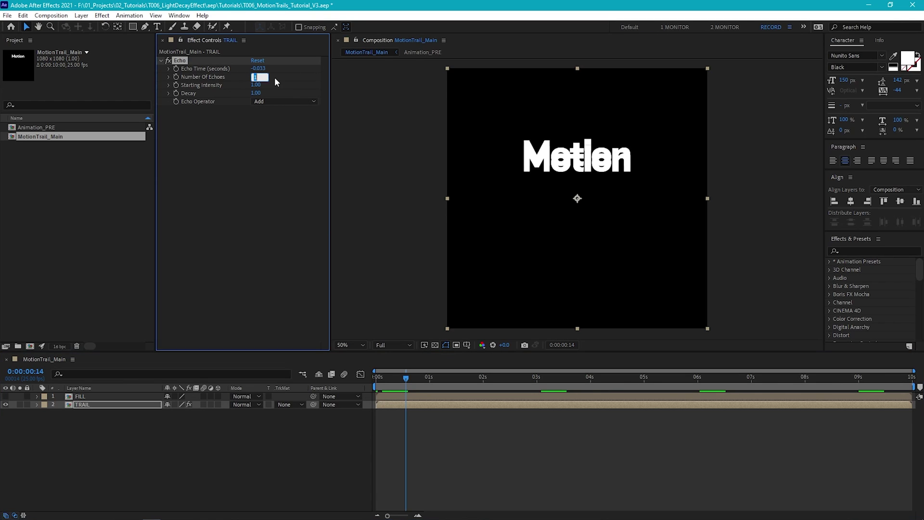
text(15)
key(Return)
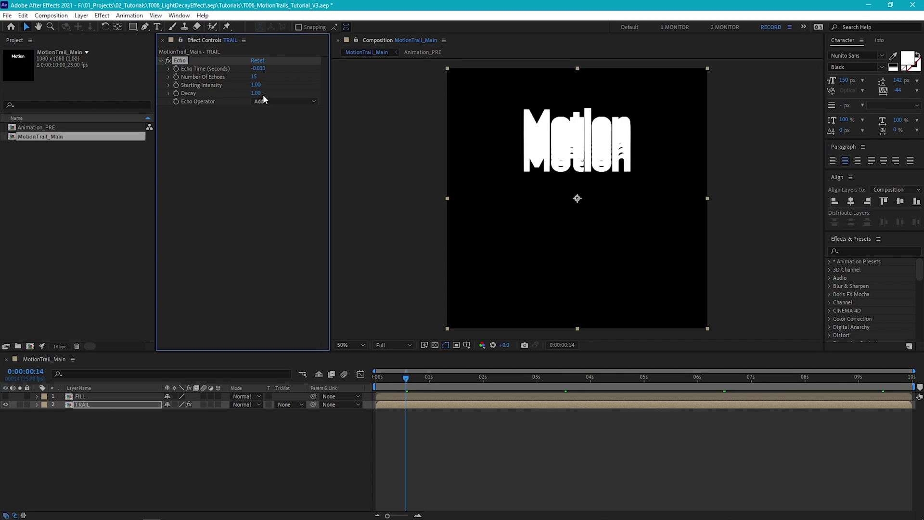
- Set Echo Decay to 0.50 and keep Add as the Echo Operator
click(256, 93)
text(0.5)
key(Return)
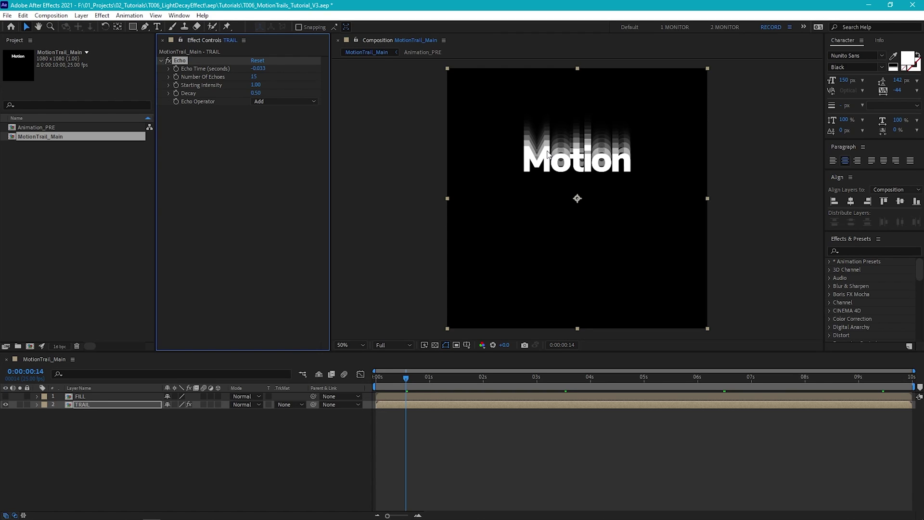
click(283, 101)
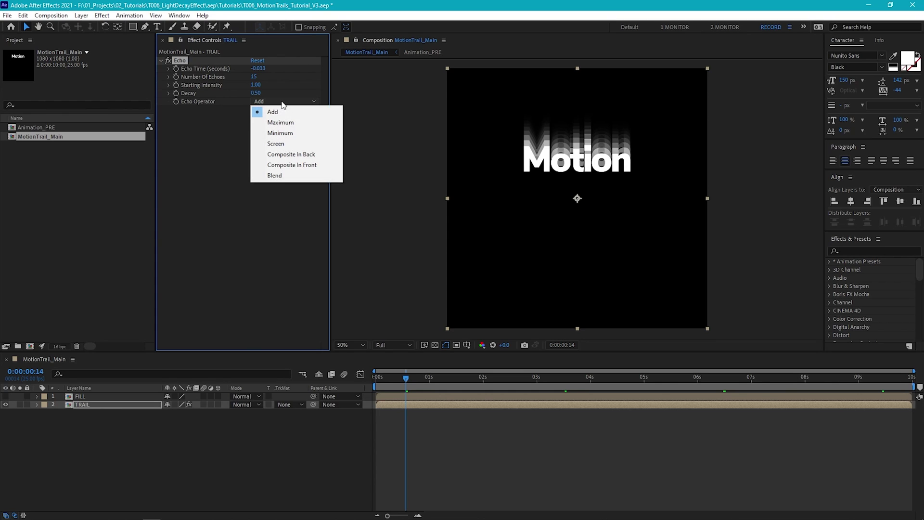
click(279, 111)
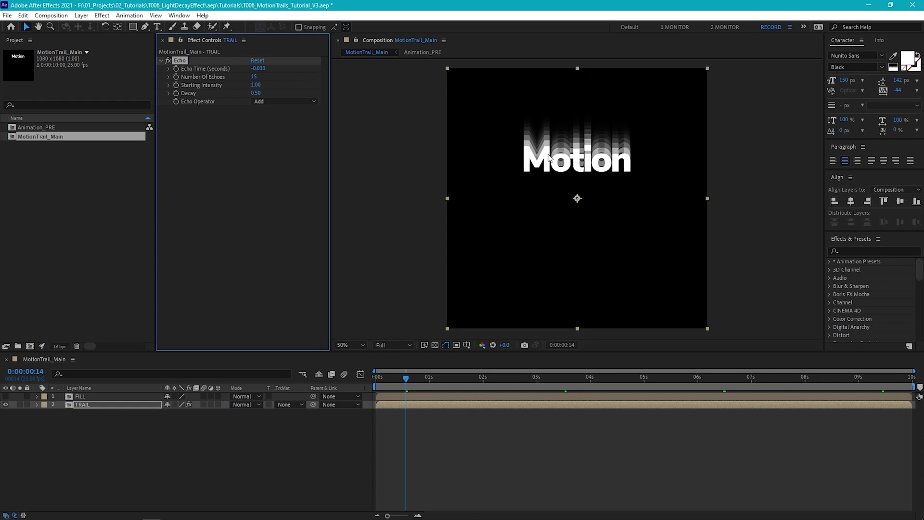
- Change the Echo to -0.005 s echo time, 50 echoes and 0.95 decay
click(261, 69)
drag(260, 68, 278, 70)
text(05)
key(Return)
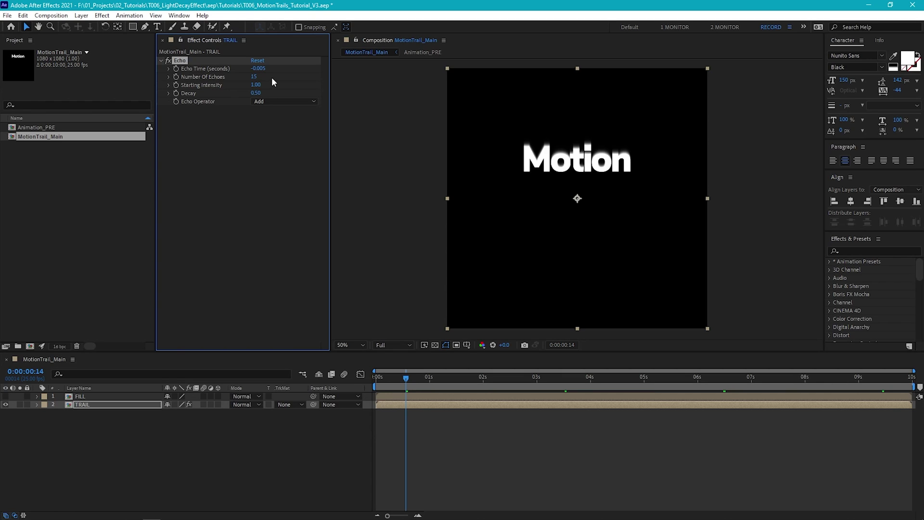
click(255, 76)
text(50)
key(Return)
click(258, 93)
text(0.95)
key(Return)
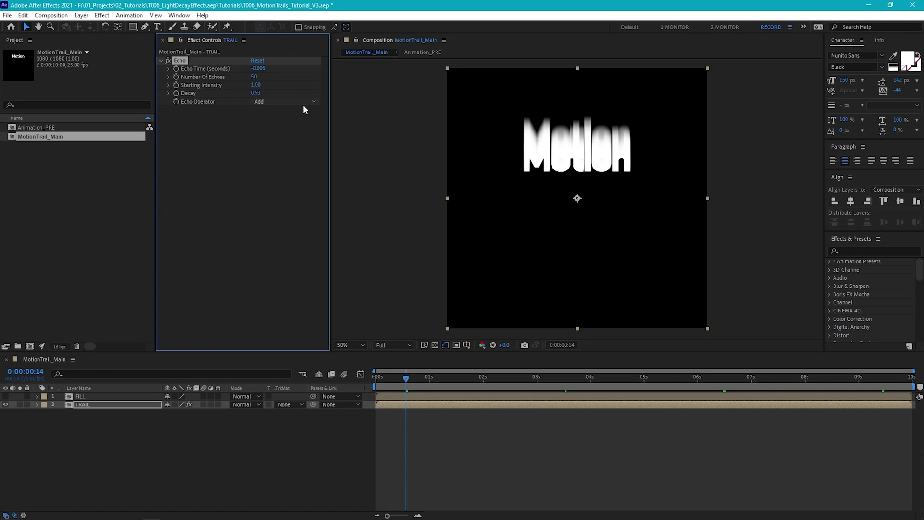
- Switch the viewer to Half resolution and play the preview from the start
click(406, 345)
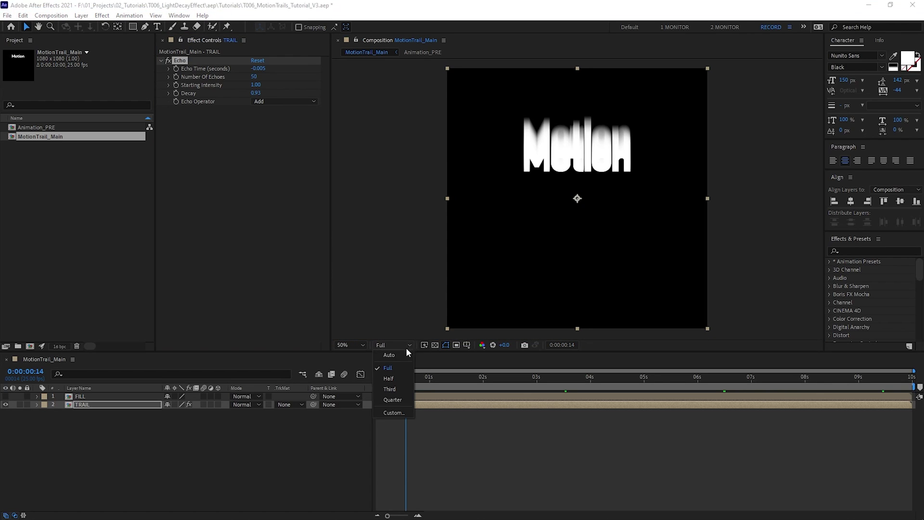
click(406, 376)
drag(411, 376, 345, 378)
key(space)
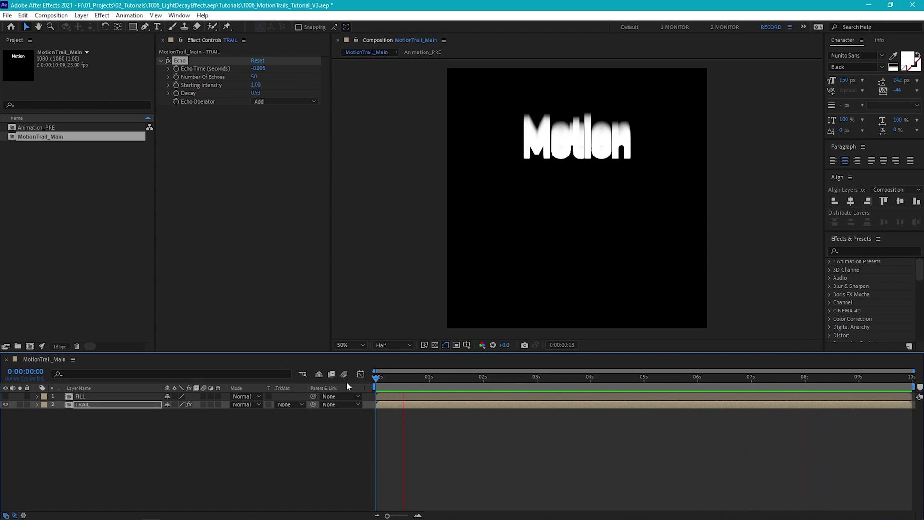
- Stop the preview at 0:00:00:18 and zoom the viewer to 100%
key(space)
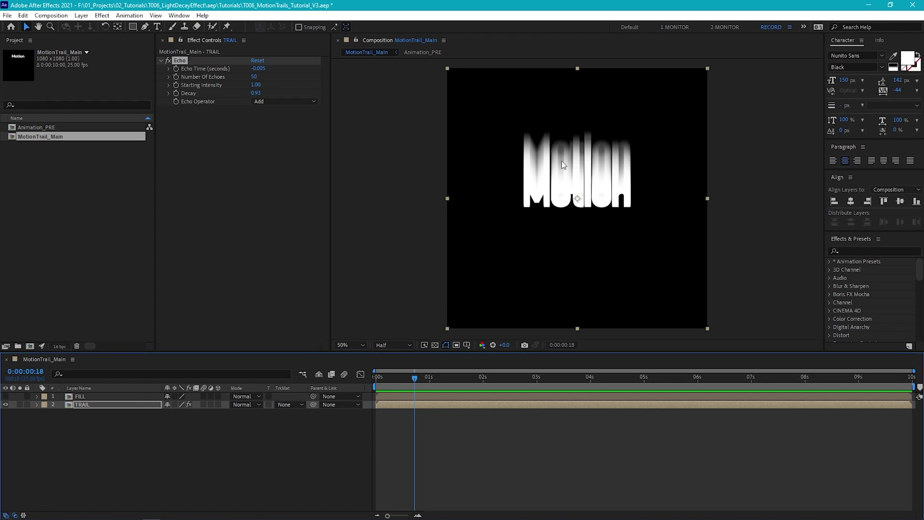
scroll(562, 165, up, 2)
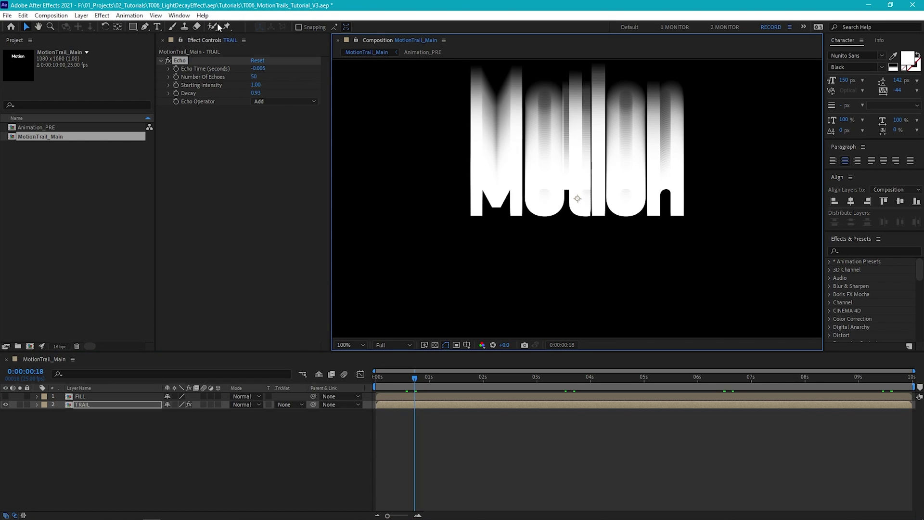
- Apply Gaussian Blur to TRAIL with Blurriness 10.0, then zoom the view back to 50%
click(102, 14)
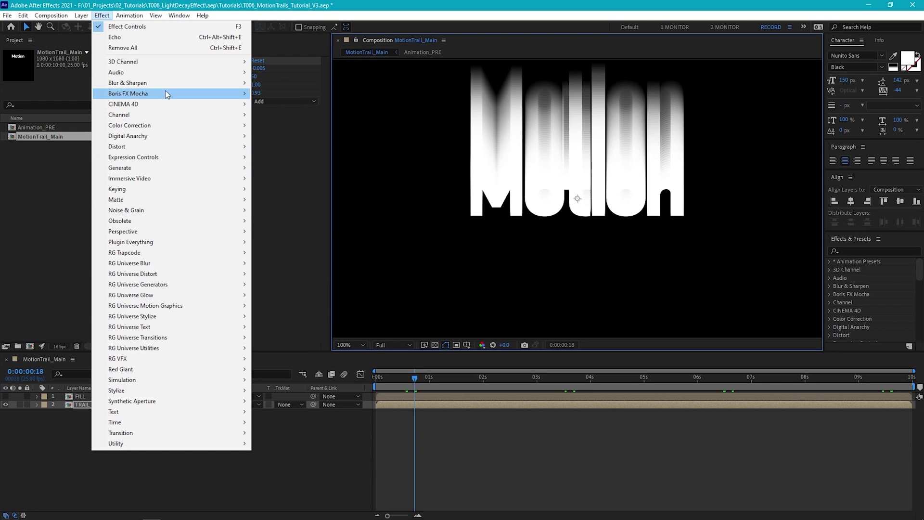
mouse_move(199, 82)
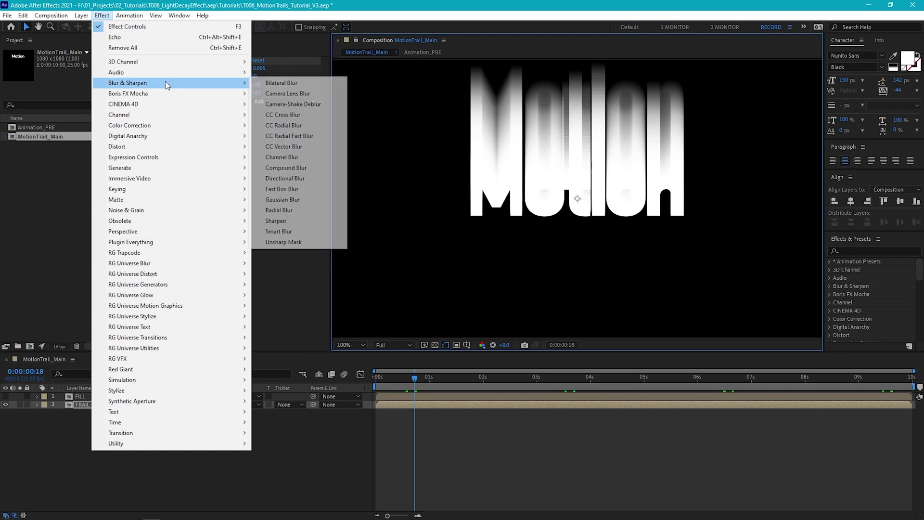
click(298, 199)
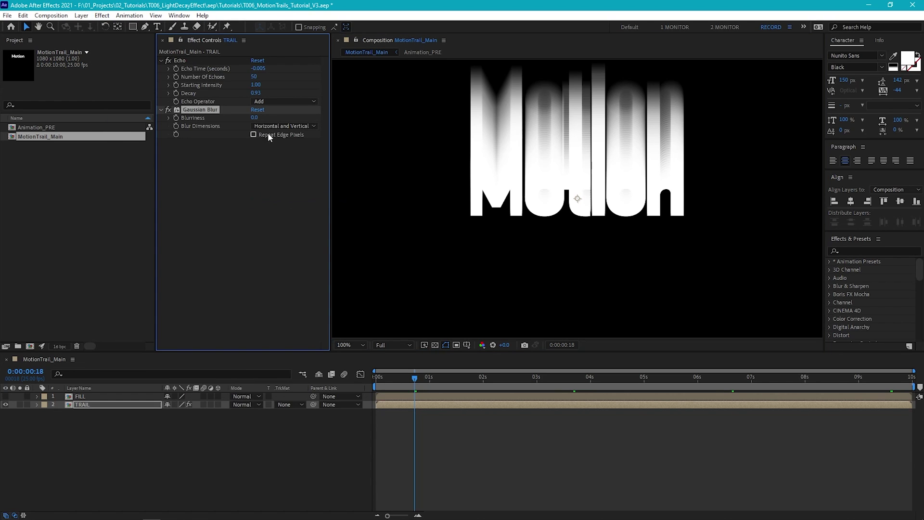
drag(253, 119, 303, 121)
key(comma)
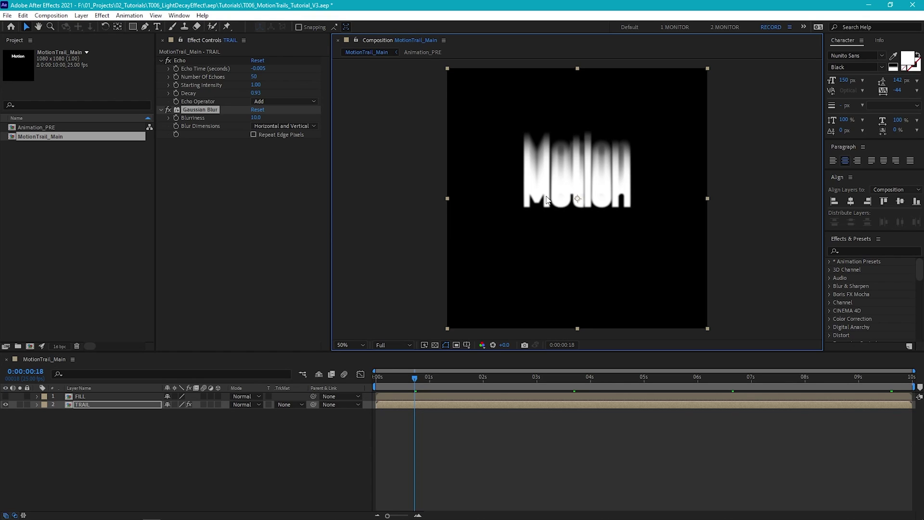
- Apply Colorama to the TRAIL layer and set its Input Phase Get Phase From to Alpha
click(102, 15)
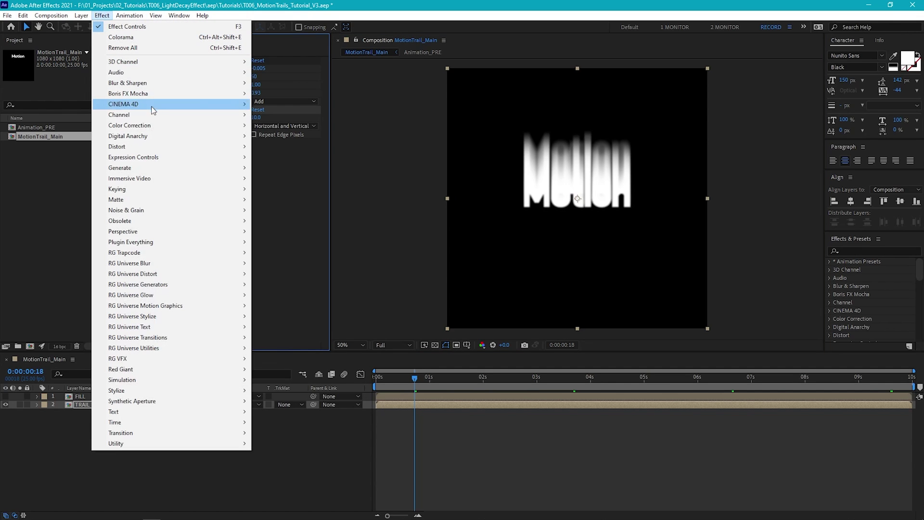
mouse_move(151, 125)
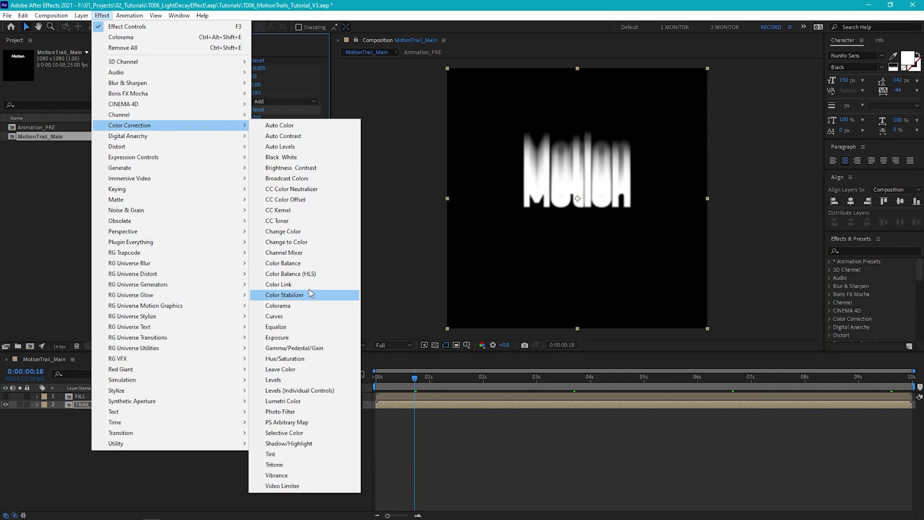
click(308, 306)
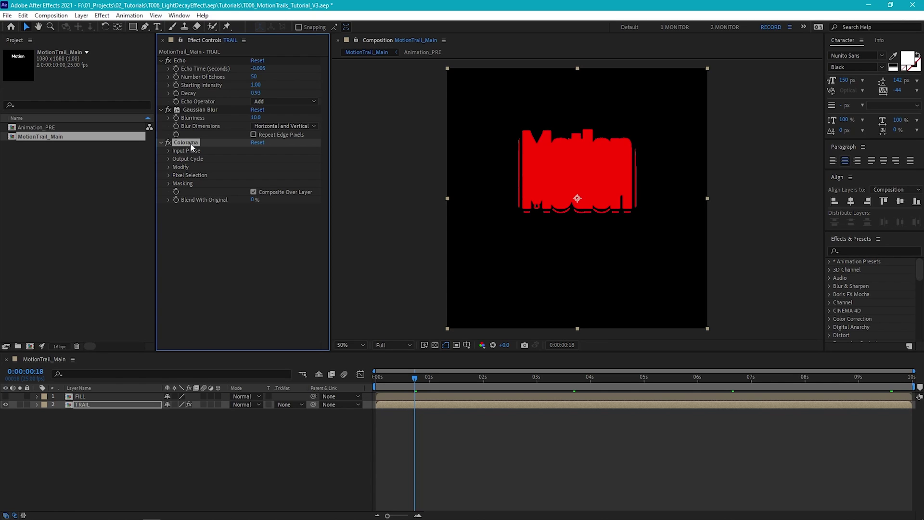
click(169, 150)
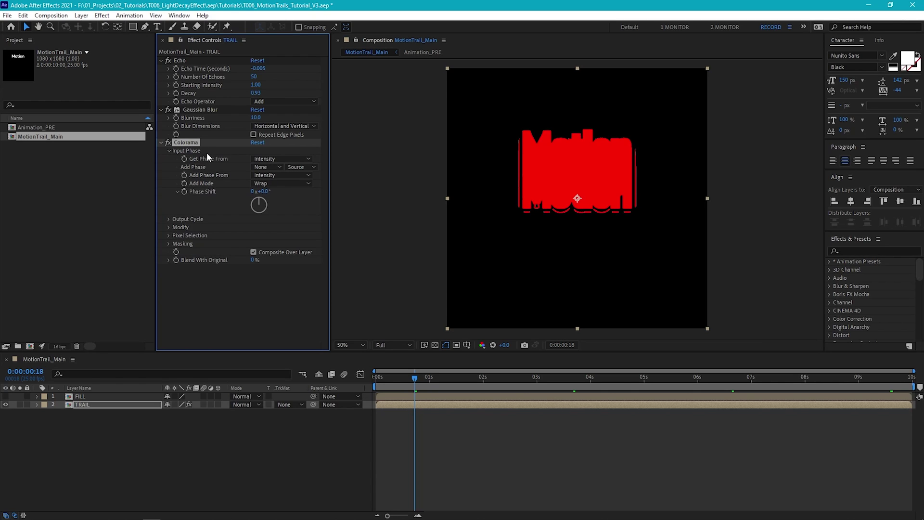
click(166, 218)
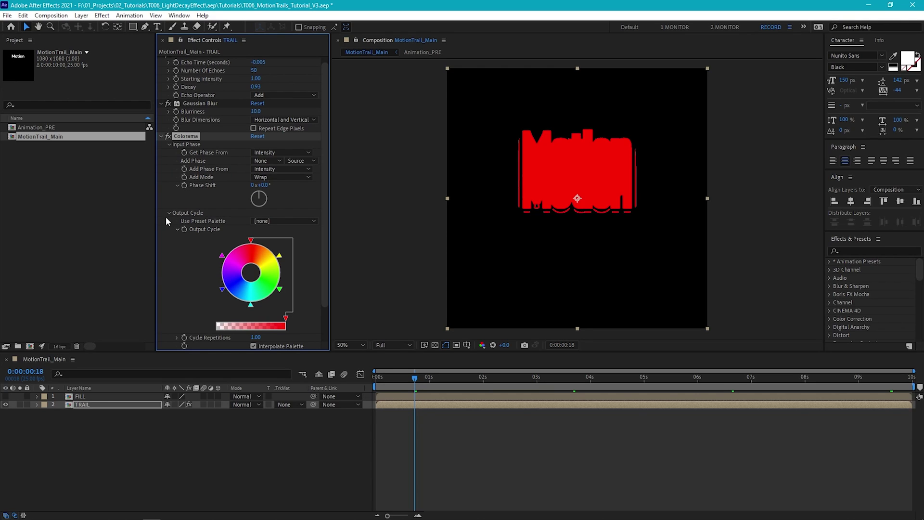
click(263, 152)
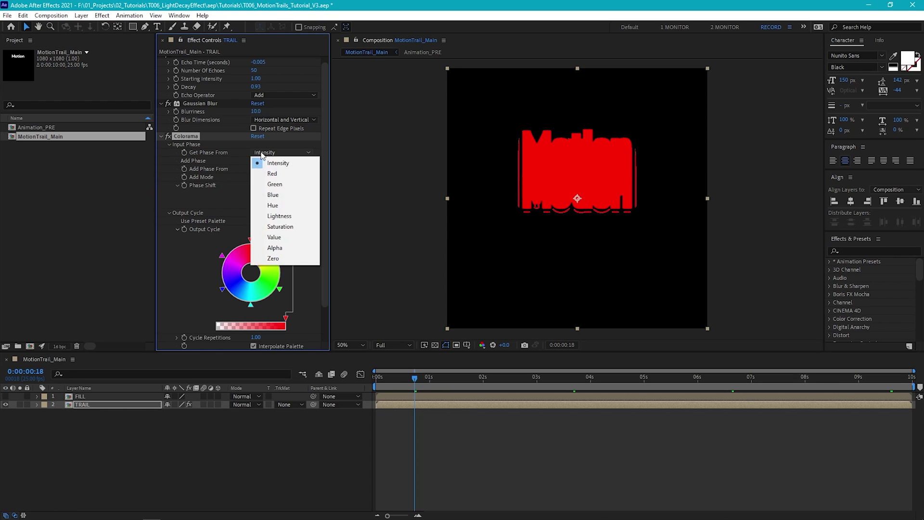
click(293, 251)
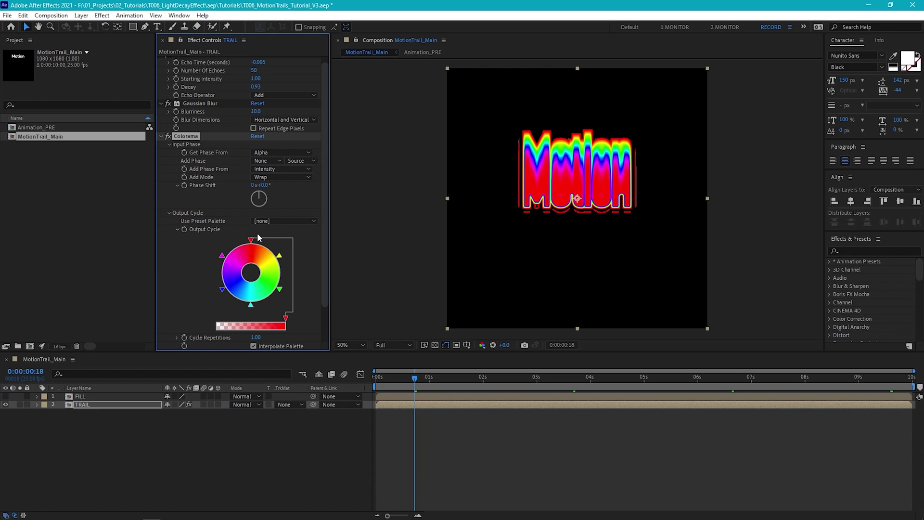
- Apply the Ramp Grey preset palette to Colorama and expand its Modify settings
click(268, 221)
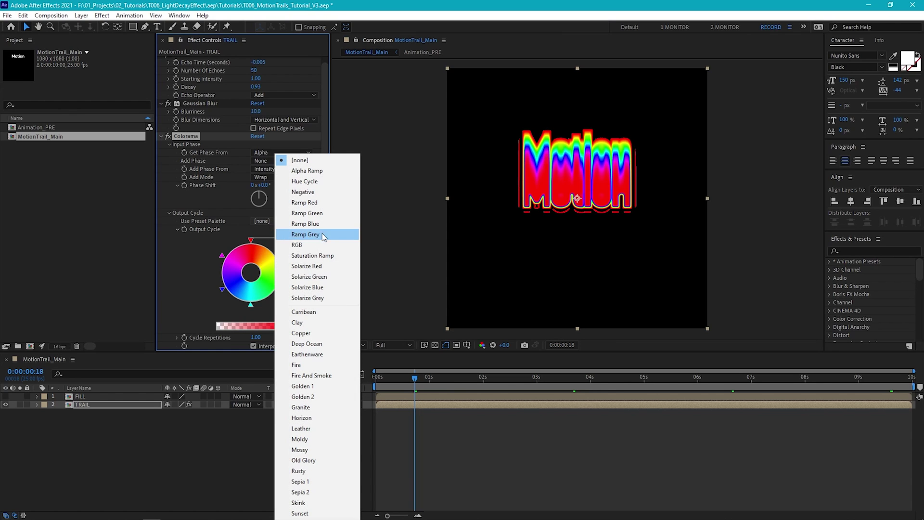
click(305, 235)
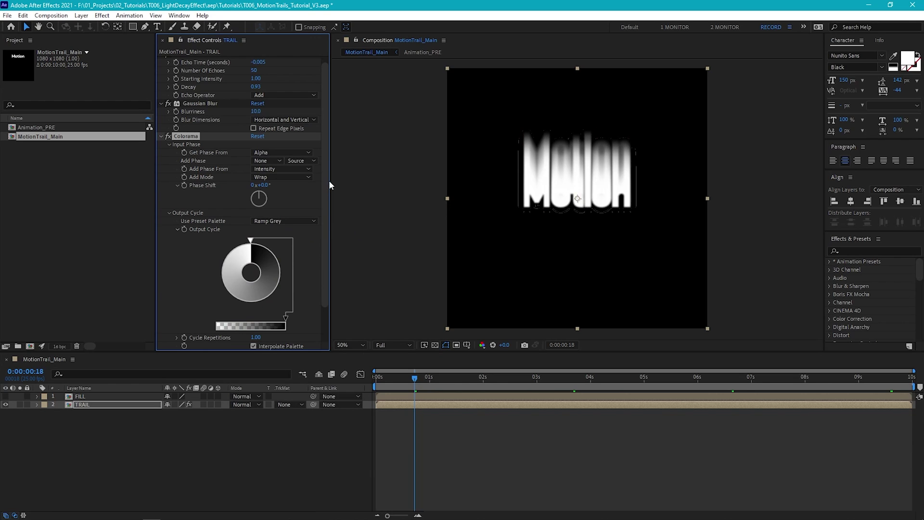
drag(325, 172, 333, 223)
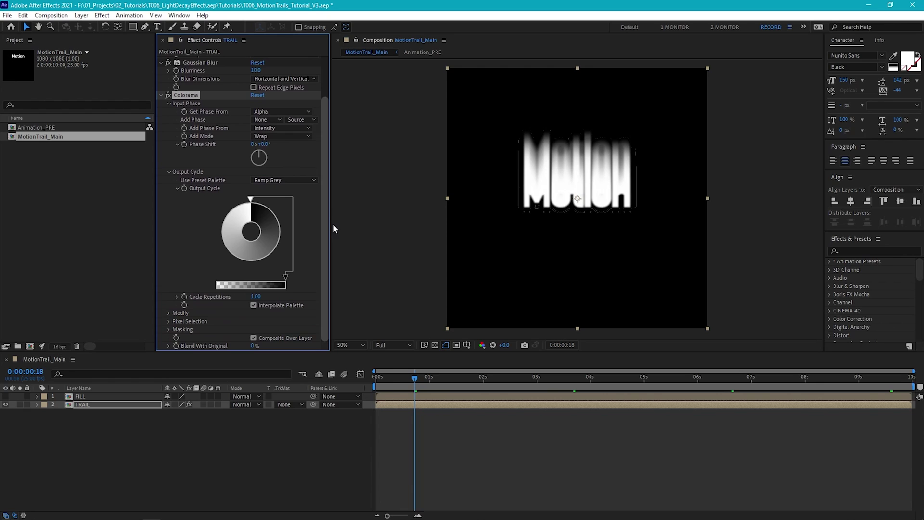
click(169, 312)
scroll(168, 313, down, 3)
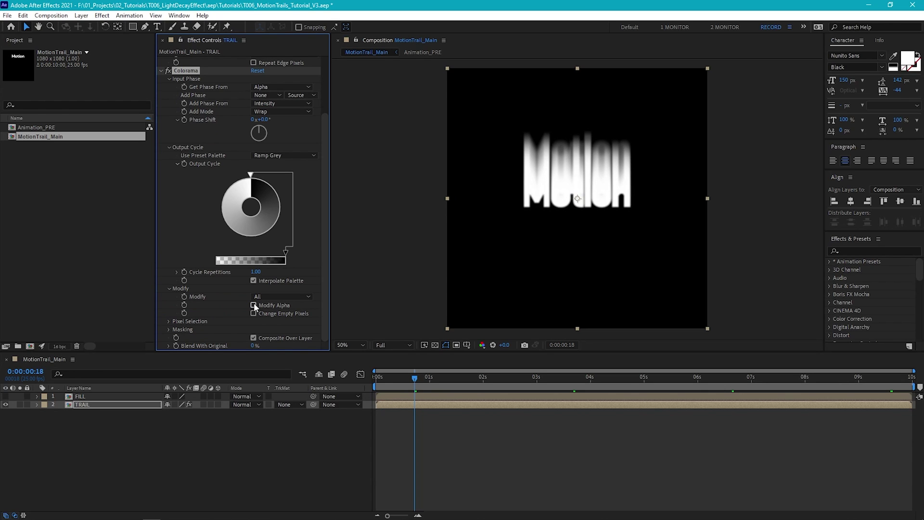
- Set the first Colorama output-cycle colour to a light cyan-blue
double_click(250, 175)
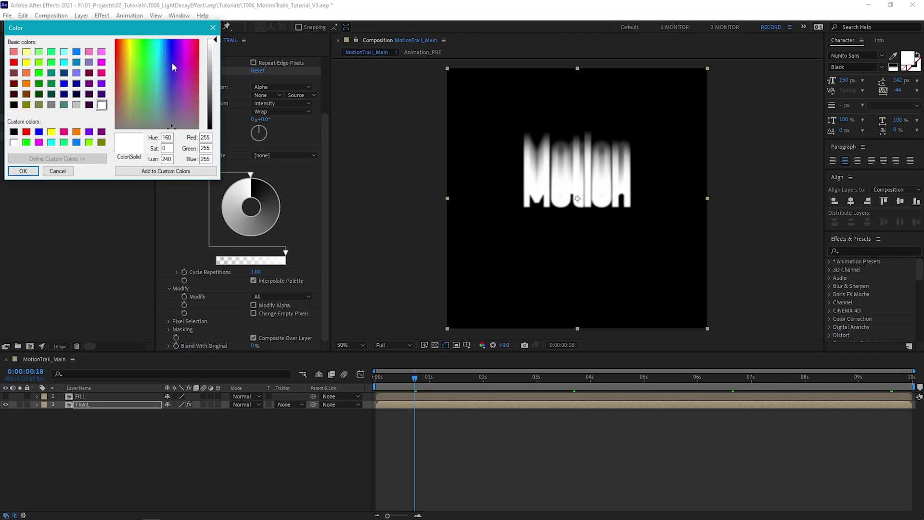
click(164, 43)
drag(215, 39, 215, 74)
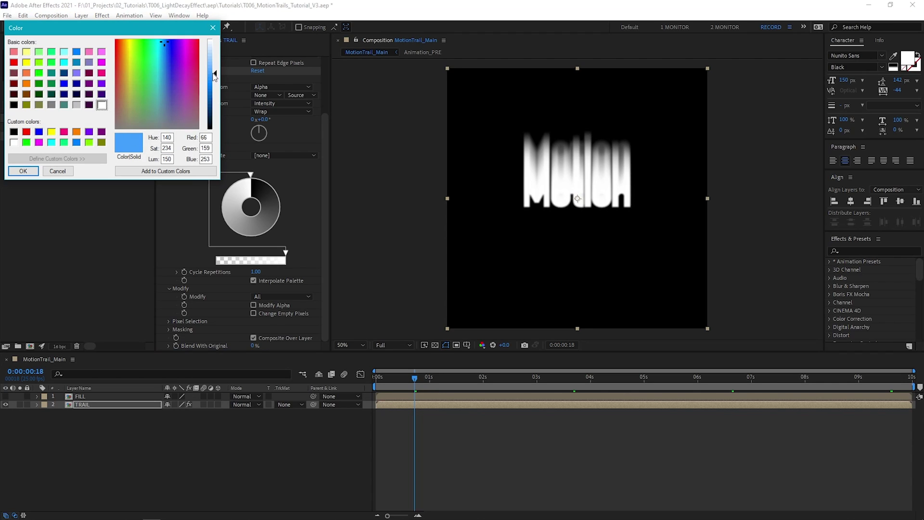
click(165, 40)
click(163, 40)
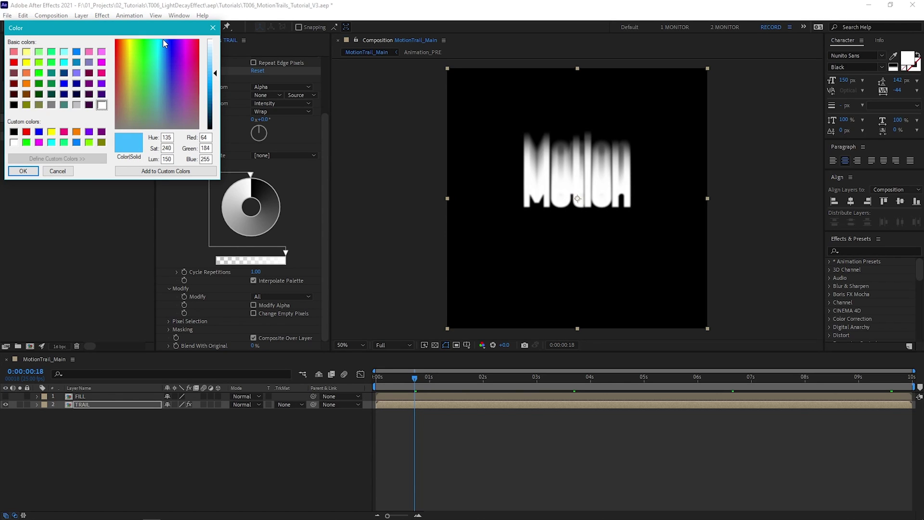
click(19, 171)
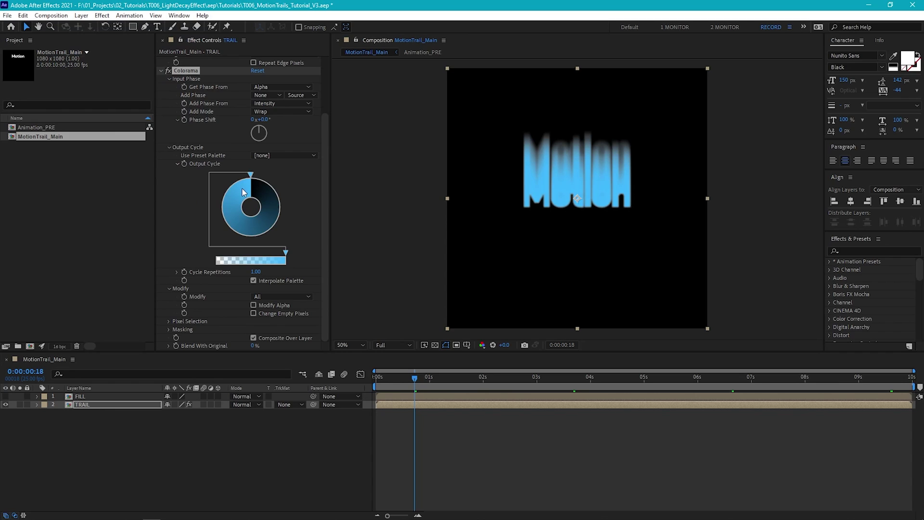
- Set the second output-cycle colour to deep purple (R31 G0 B113)
double_click(227, 220)
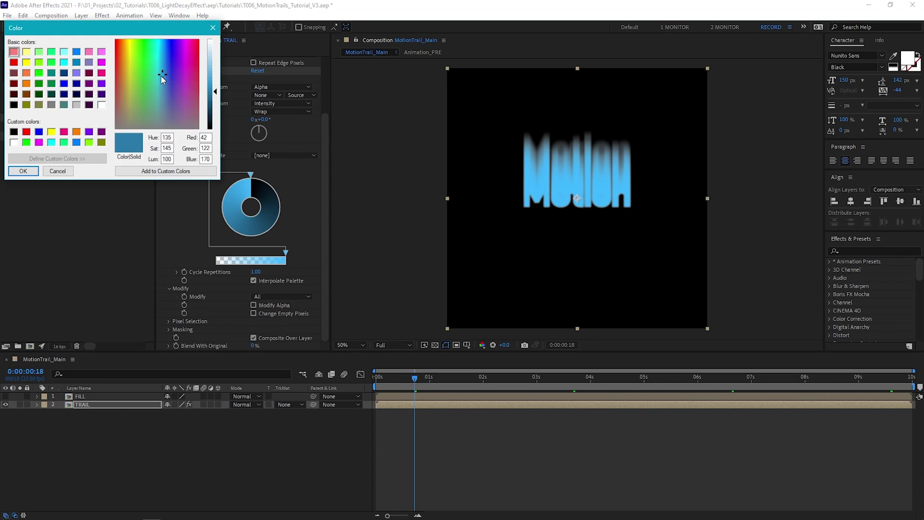
drag(162, 75, 175, 39)
drag(215, 91, 215, 112)
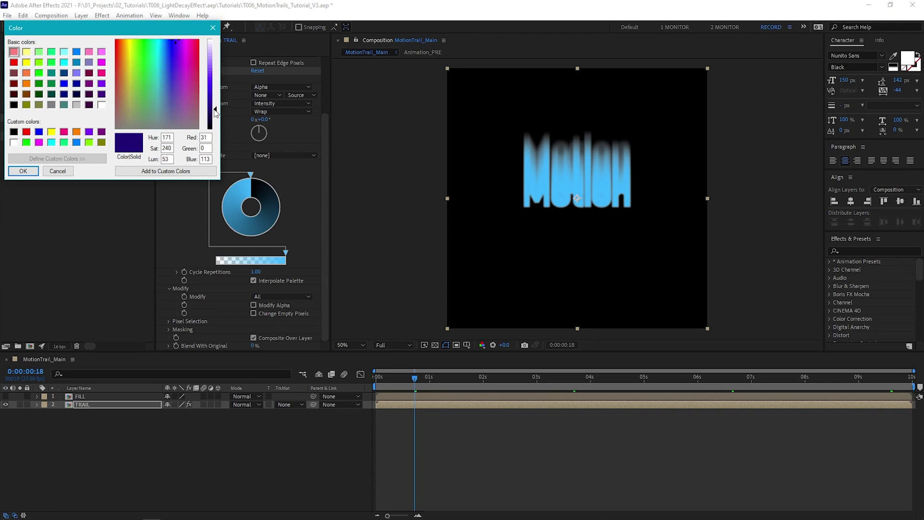
click(23, 171)
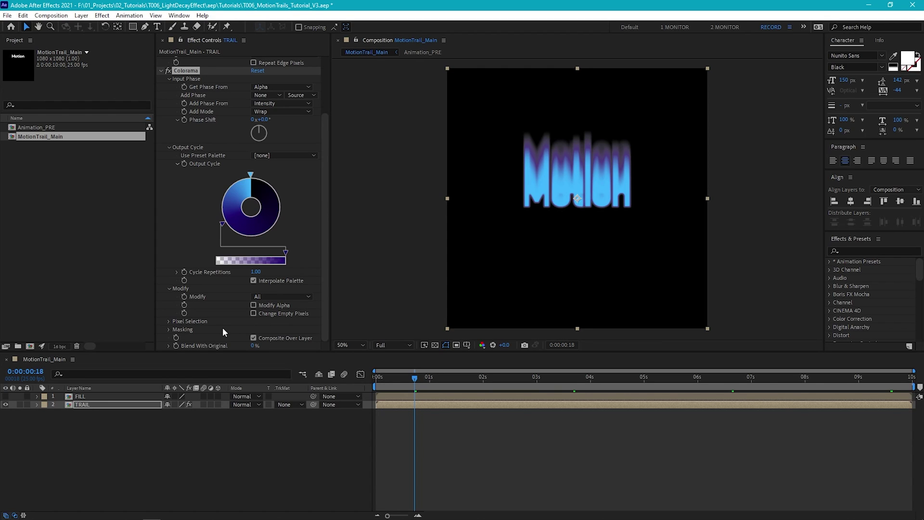
- Turn off Composite Over Layer, show the FILL text layer and preview from the start
click(253, 338)
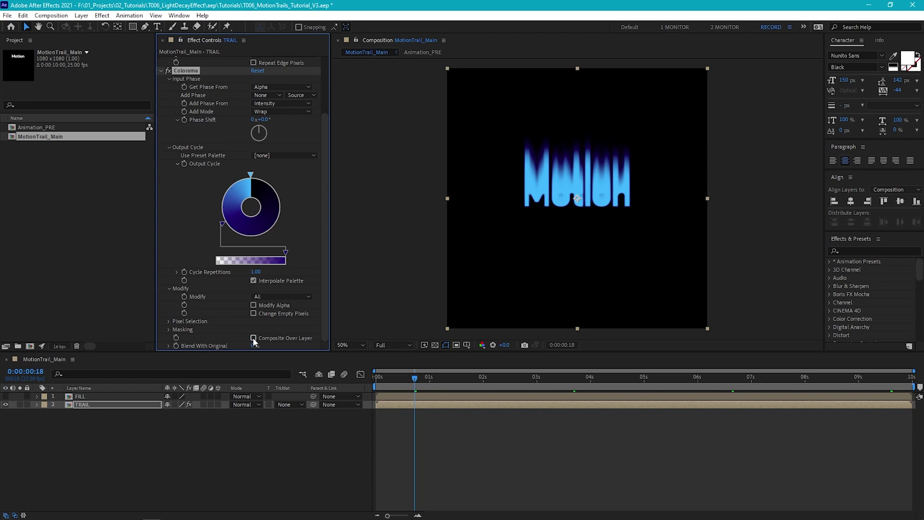
key(shift+Page_Down)
click(5, 397)
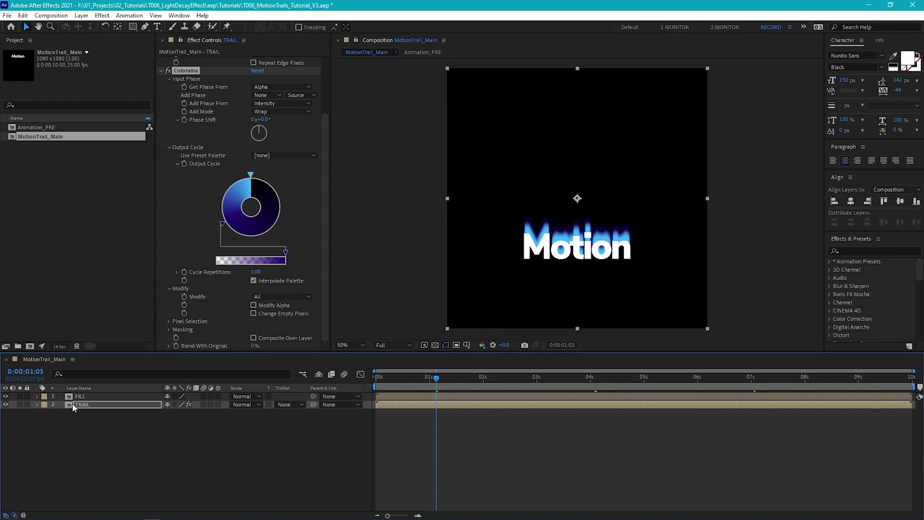
key(Home)
key(space)
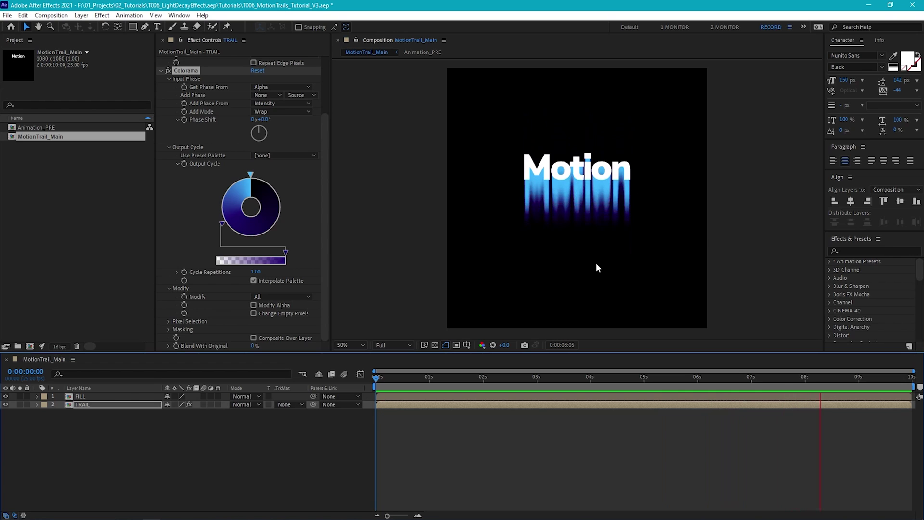
- Duplicate TRAIL, place the copy below it, rename it SLOW FADE and solo it
key(space)
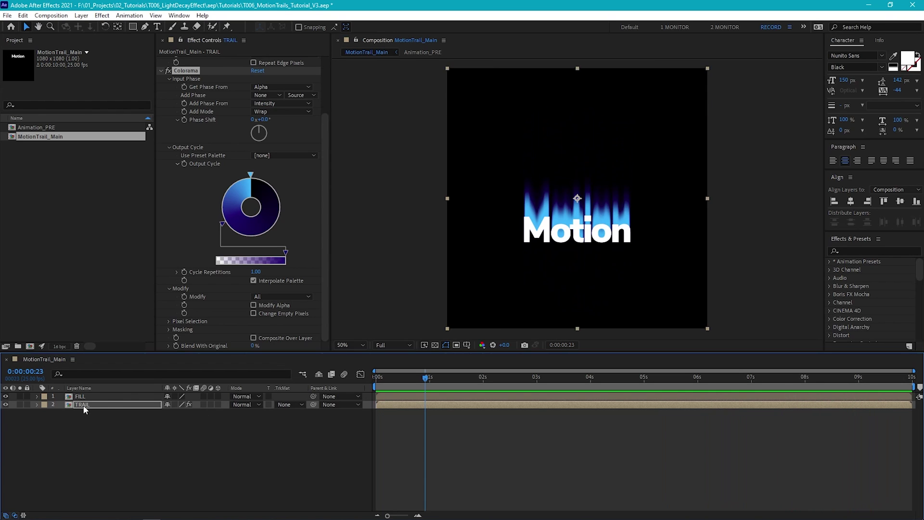
click(83, 405)
key(ctrl+d)
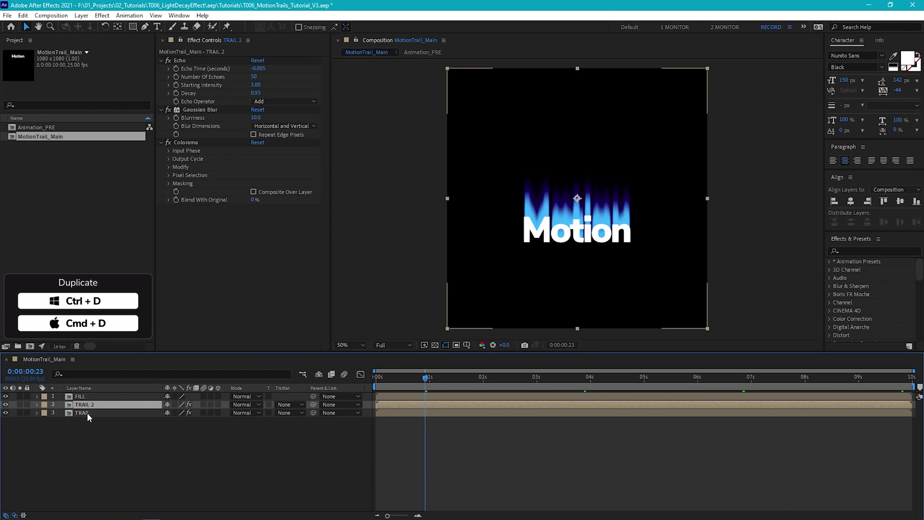
drag(94, 415, 94, 417)
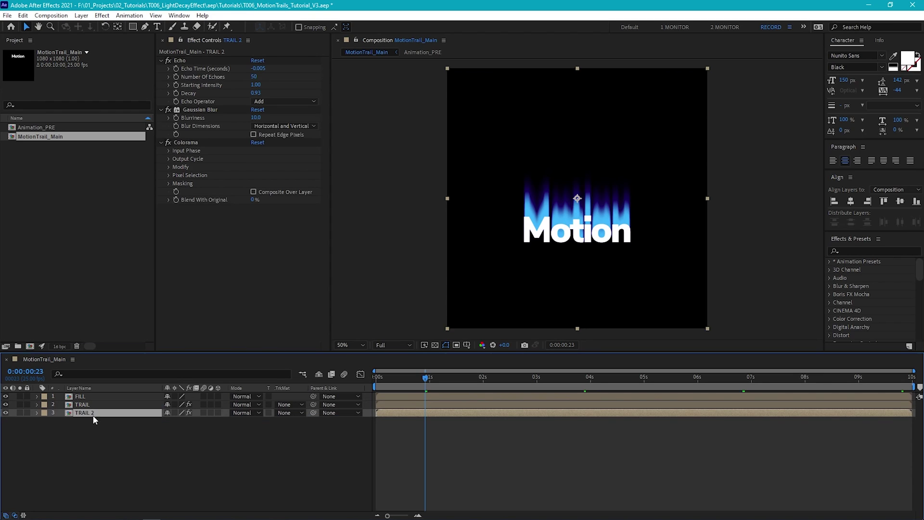
key(Return)
text(SLOW FADE)
key(Return)
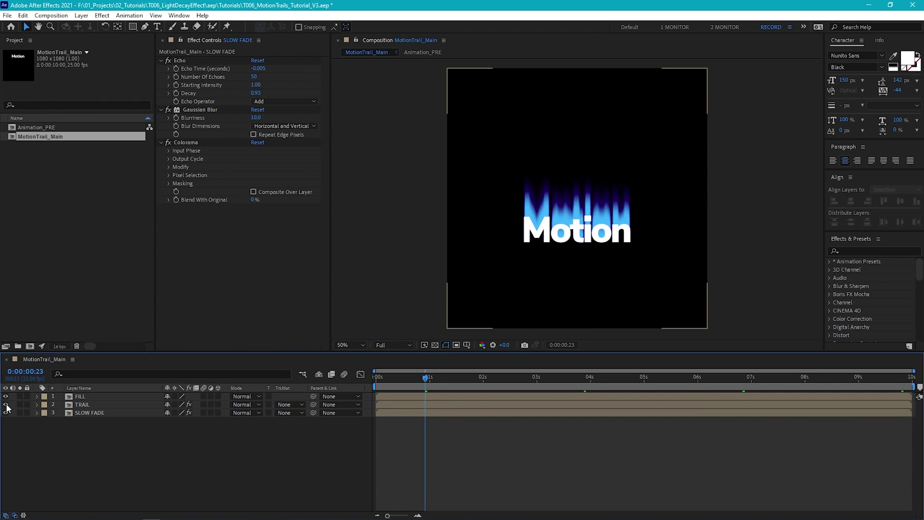
click(20, 412)
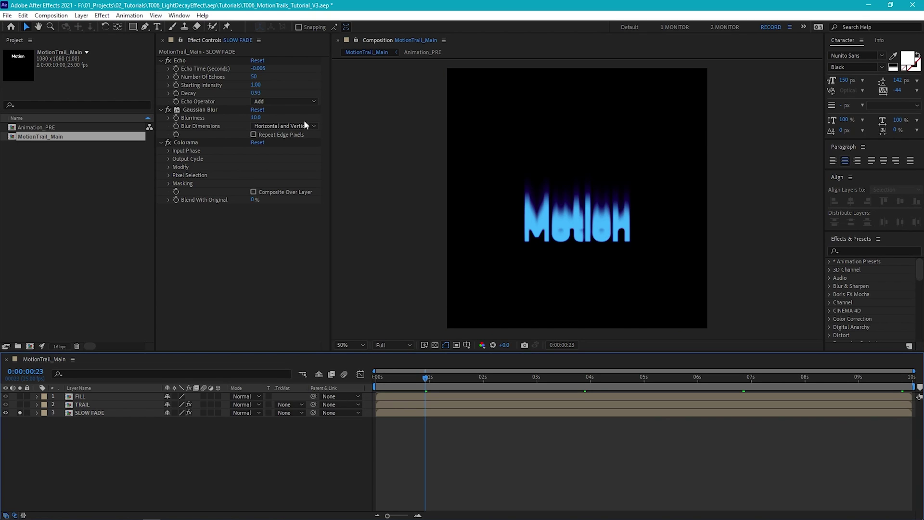
- Set SLOW FADE's Echo Time to -0.010 and Number Of Echoes to 150
click(259, 68)
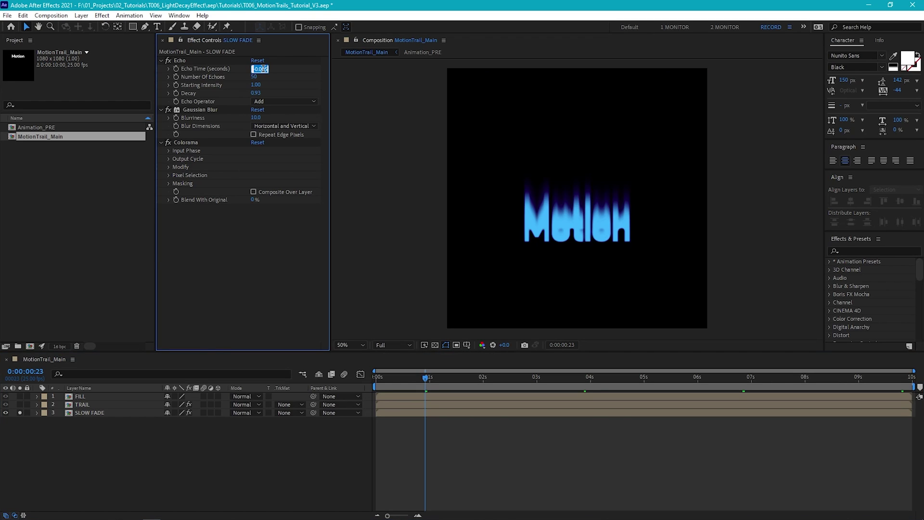
text(-0.001)
text(1)
key(Return)
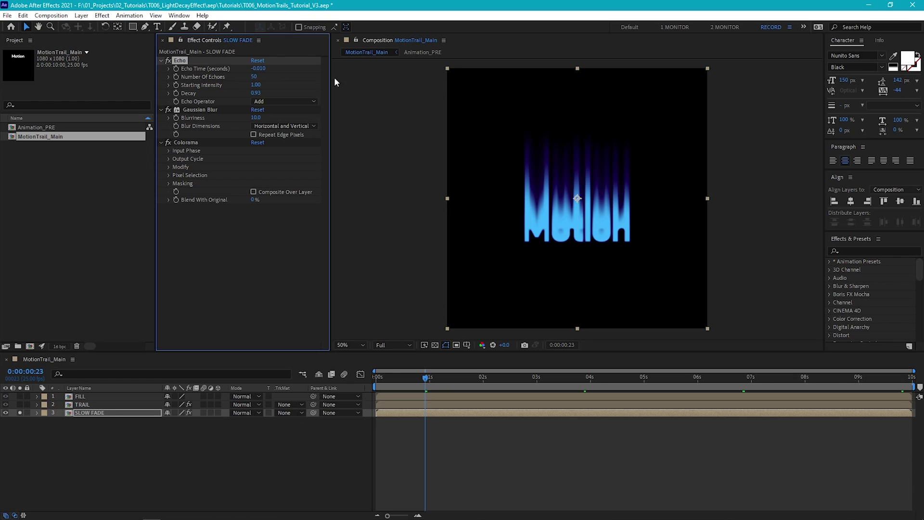
click(254, 77)
text(100)
key(Return)
- Set Echo Decay to 0.98, preview at Half resolution, and lower Starting Intensity to 0.15
click(256, 93)
text(0.98)
key(Return)
key(ctrl+shift+j)
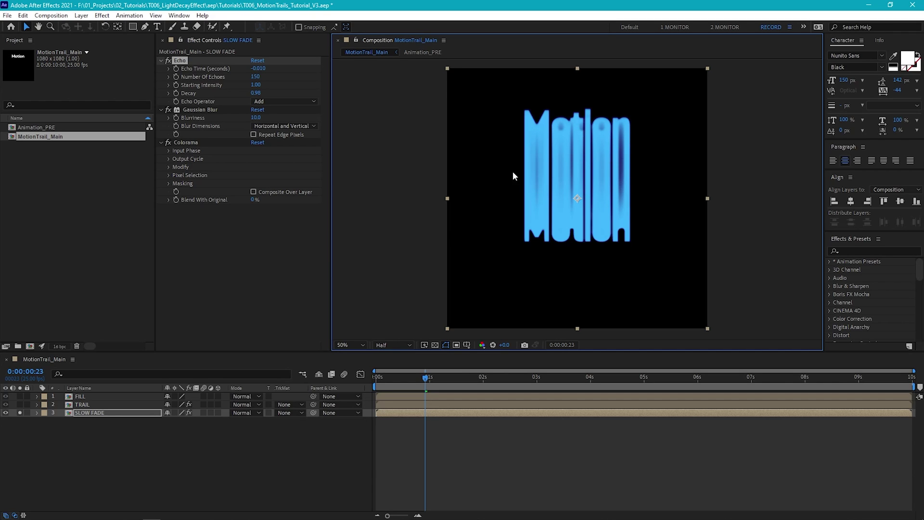
click(256, 85)
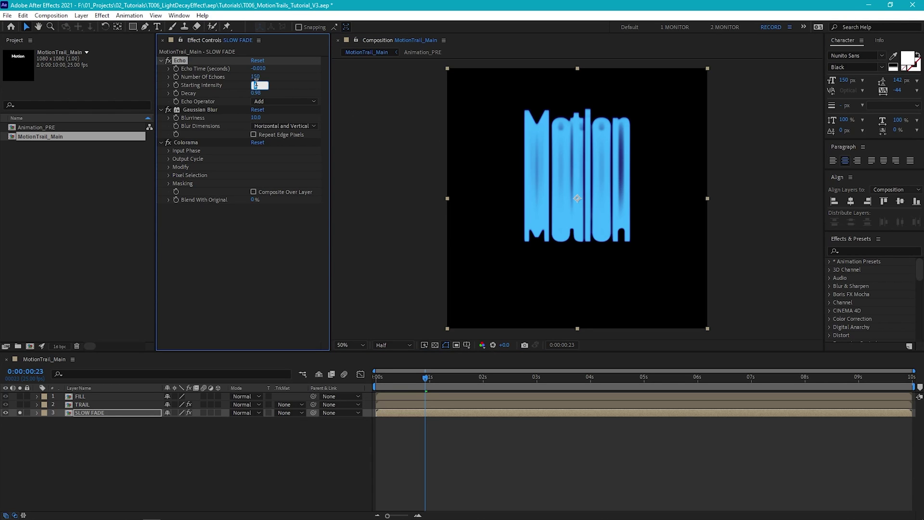
text(0.1)
key(Return)
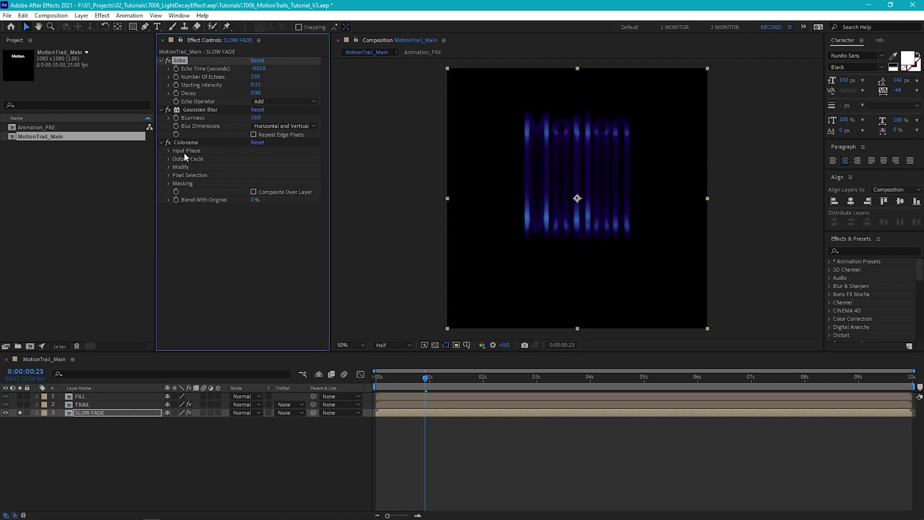
- Remove the light blue from SLOW FADE's Colorama output cycle, leaving only deep purple
click(169, 159)
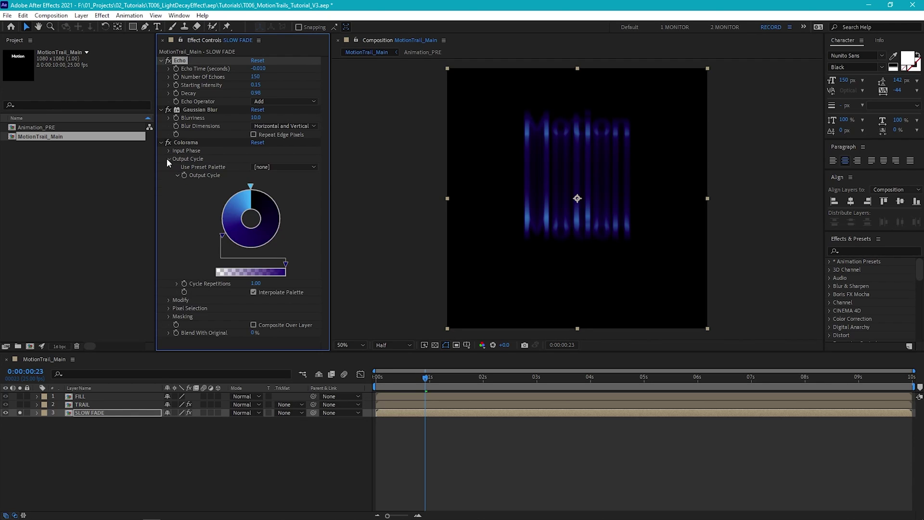
click(250, 188)
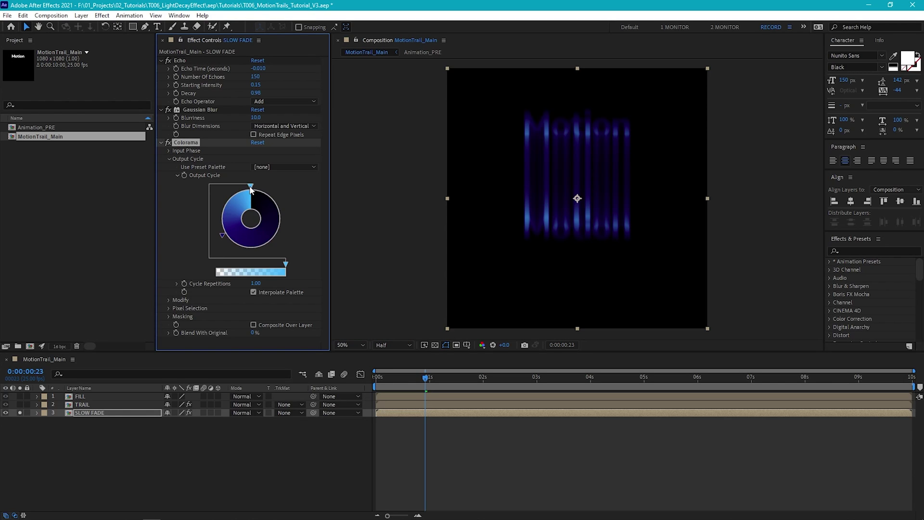
drag(250, 190, 244, 166)
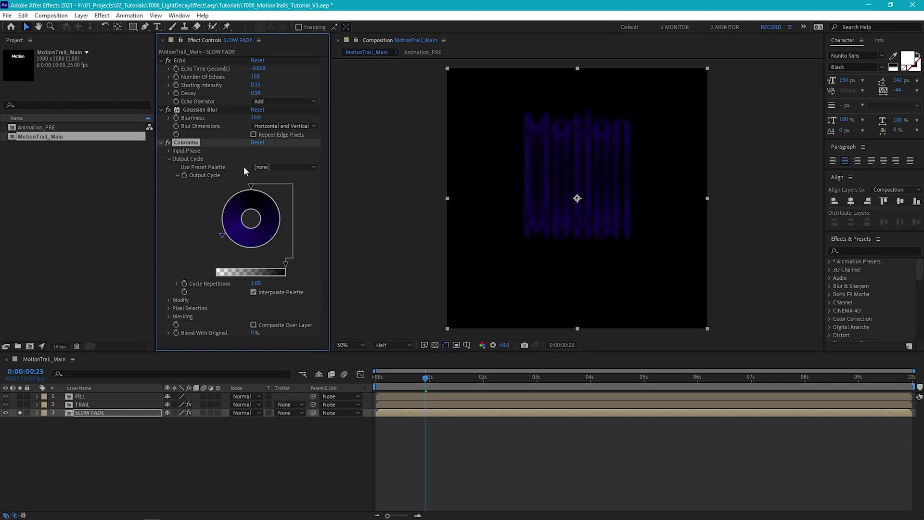
drag(221, 234, 219, 227)
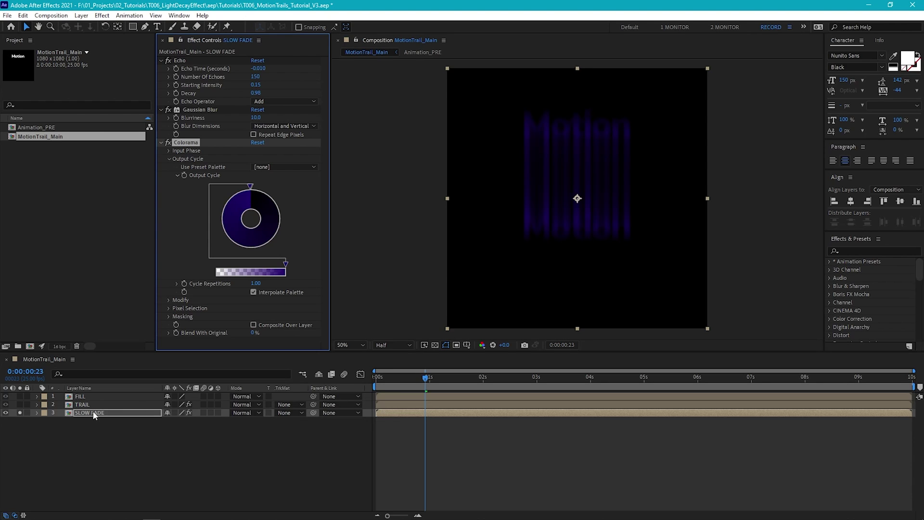
- Turn off Solo on SLOW FADE to see all three layers together
click(19, 412)
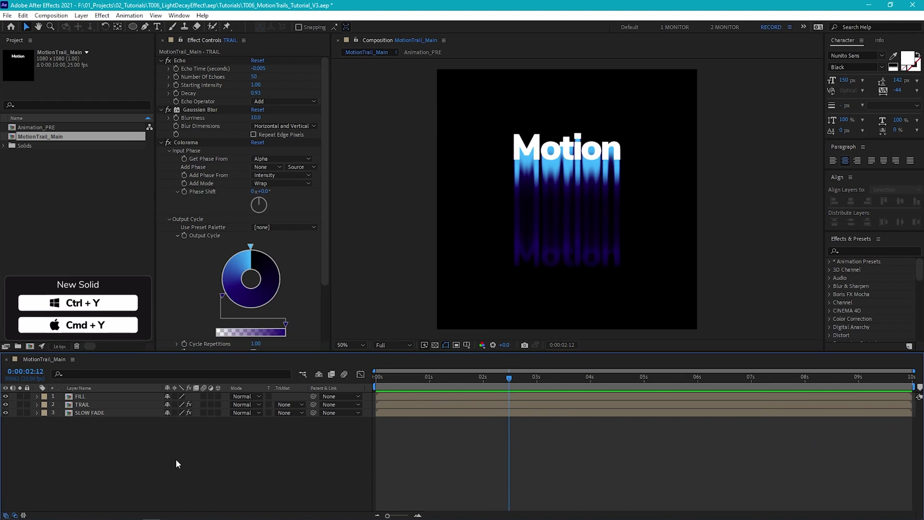
- Create a black solid named BG and move it beneath SLOW FADE at the bottom
key(ctrl+y)
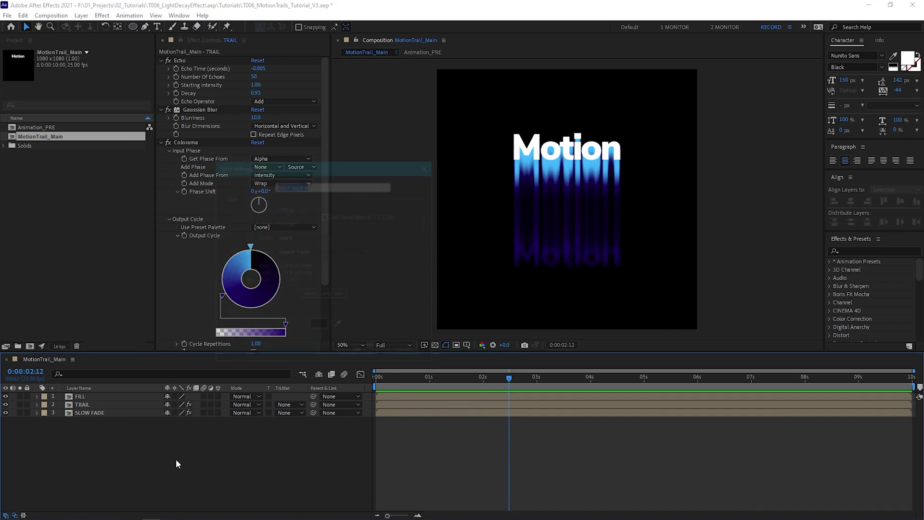
click(317, 326)
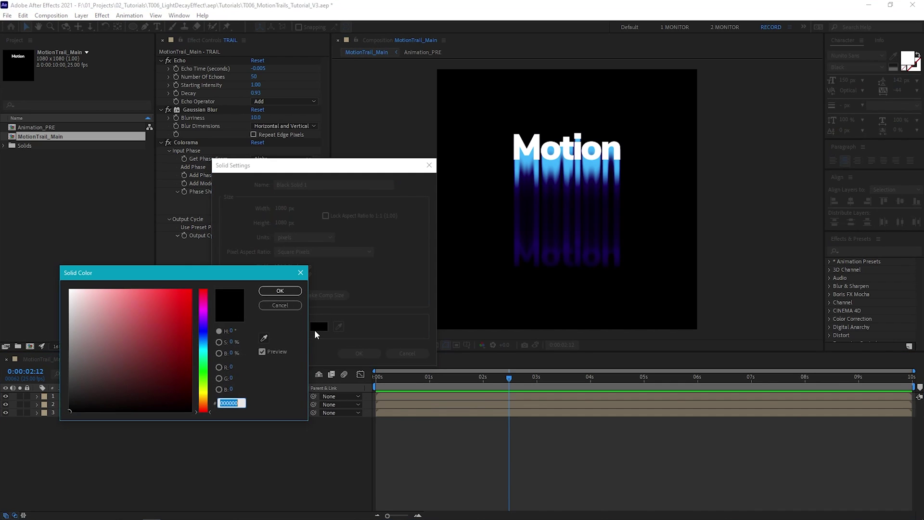
click(280, 292)
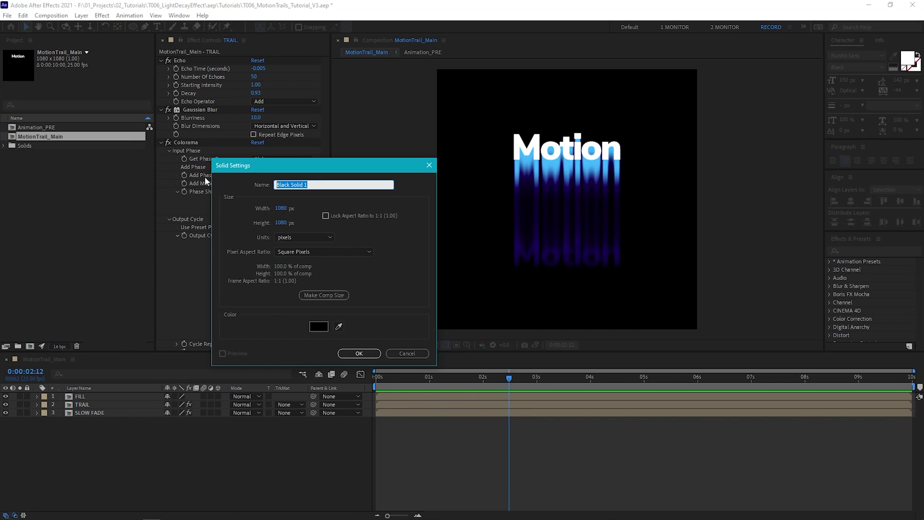
text(BG)
key(Return)
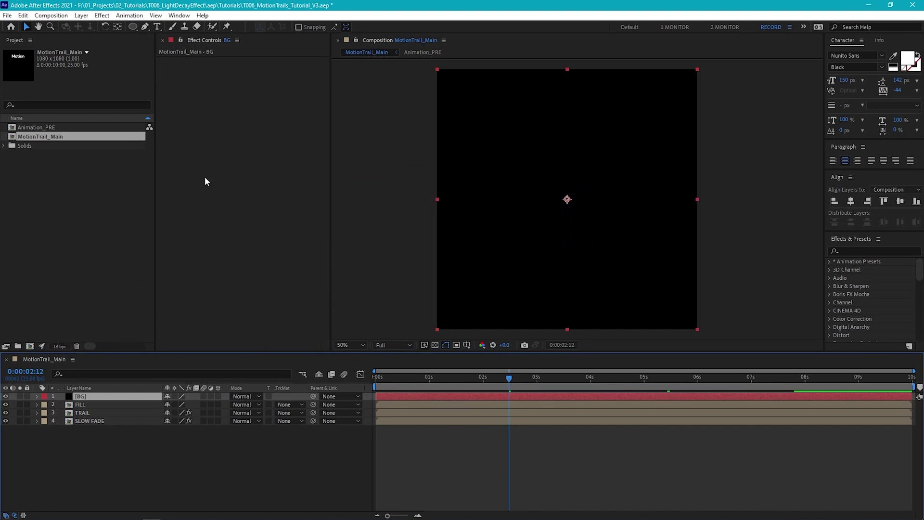
drag(94, 400, 101, 455)
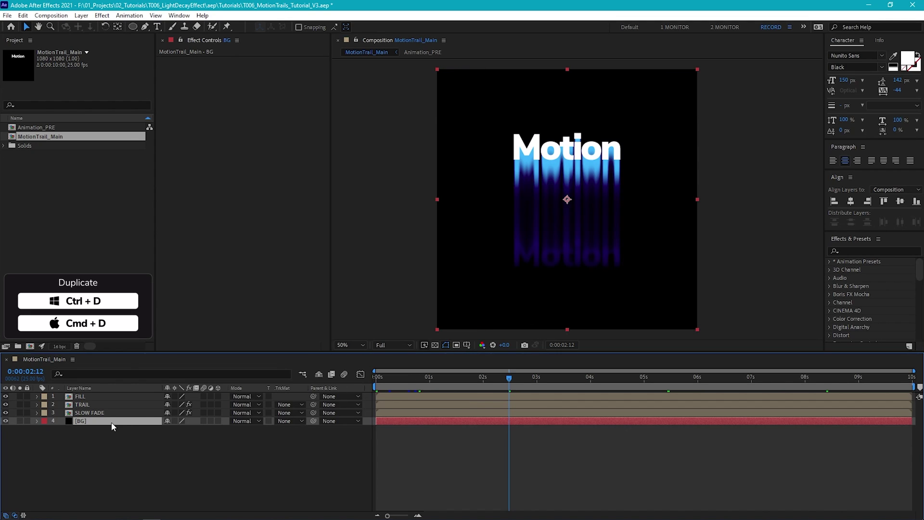
- Duplicate the BG solid and rename the copy 'BG glow'
key(ctrl+d)
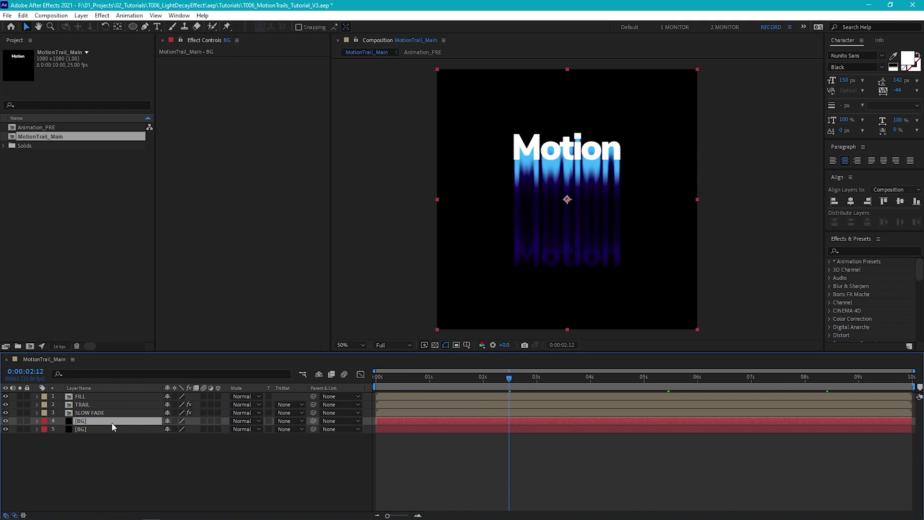
key(Return)
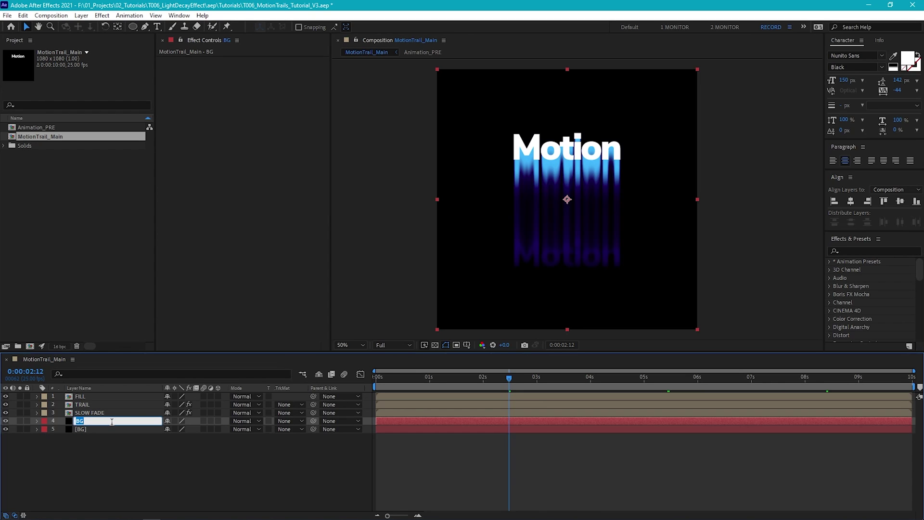
key(Right)
text(glow)
key(Return)
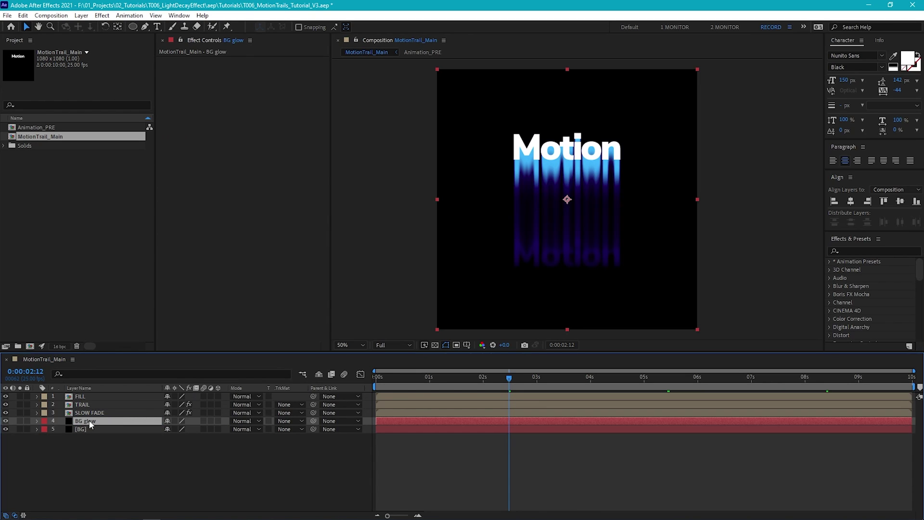
- Apply a Fill effect to BG glow in dark navy blue
click(102, 16)
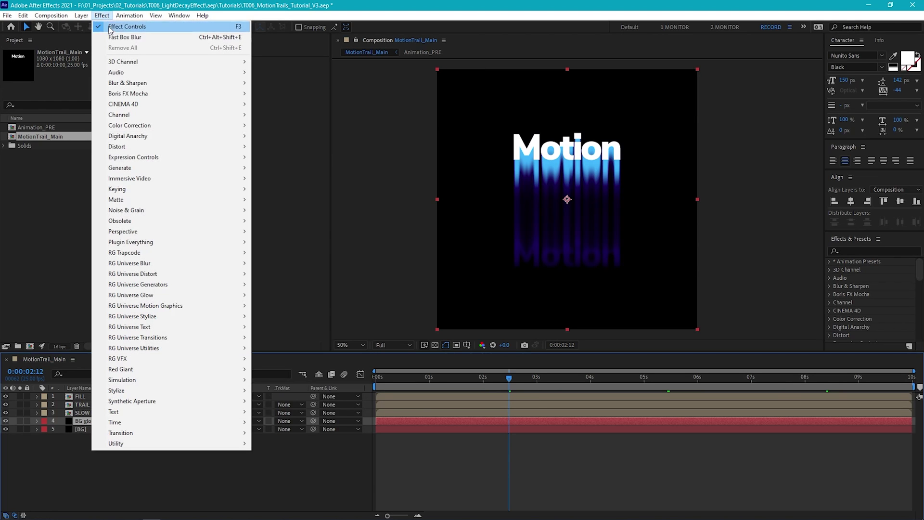
mouse_move(150, 169)
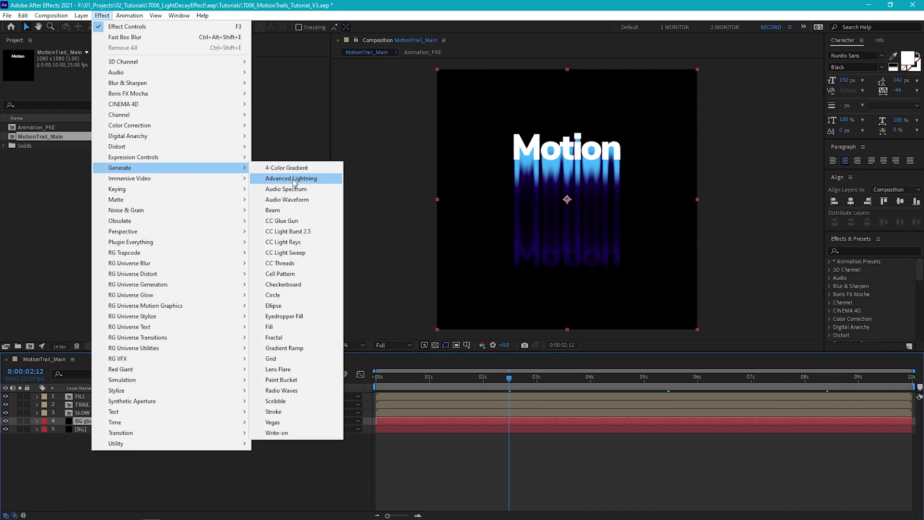
click(298, 328)
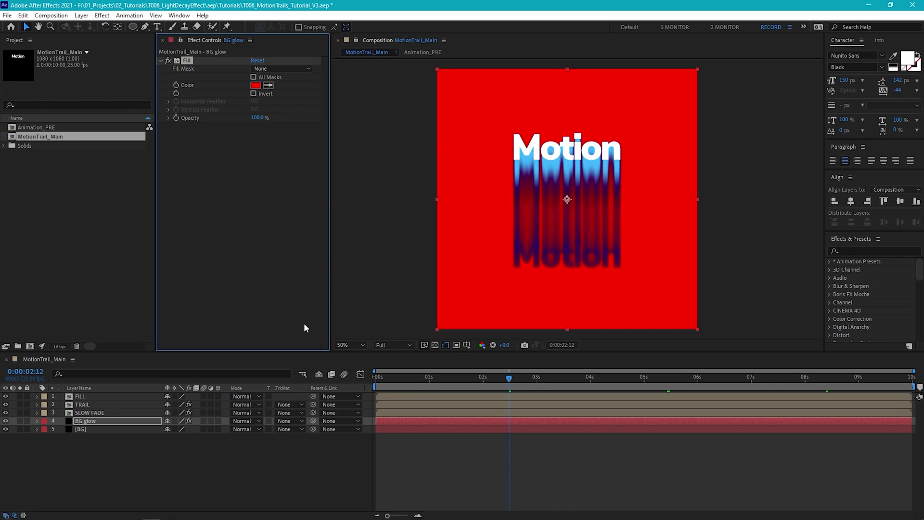
click(256, 85)
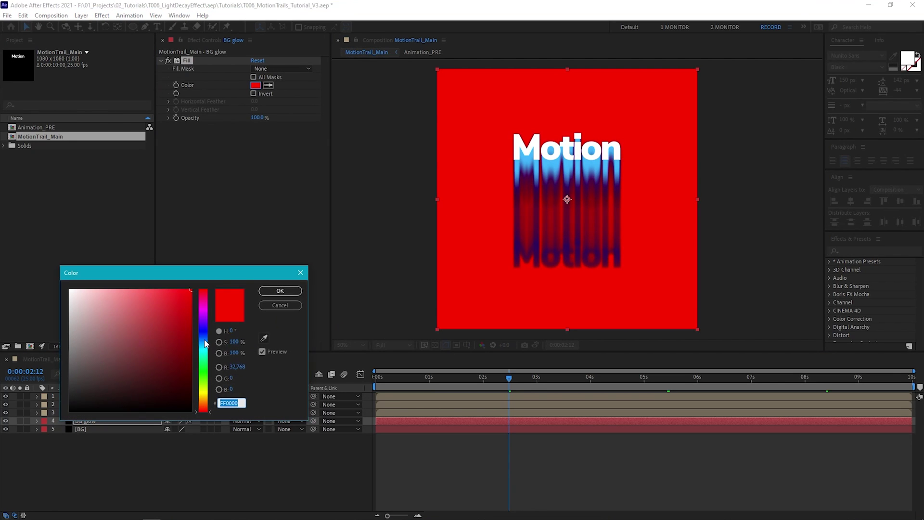
click(204, 337)
drag(178, 334, 193, 376)
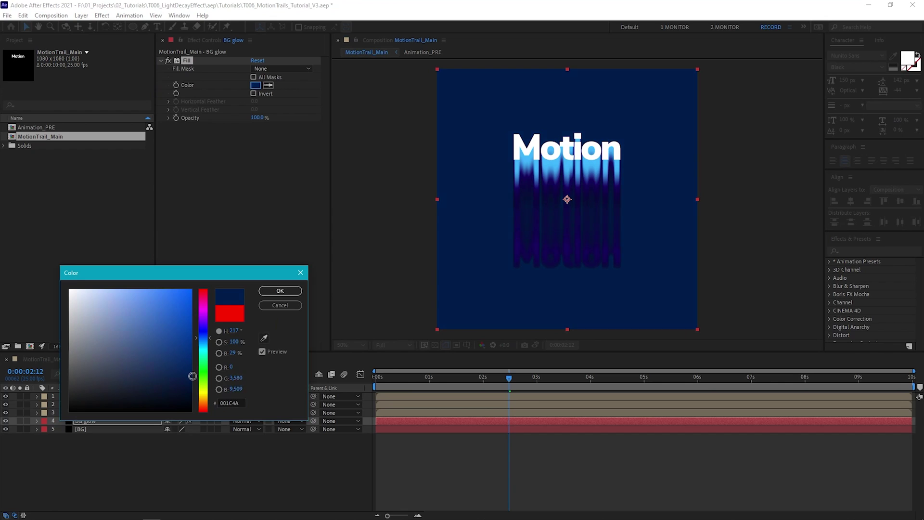
click(270, 291)
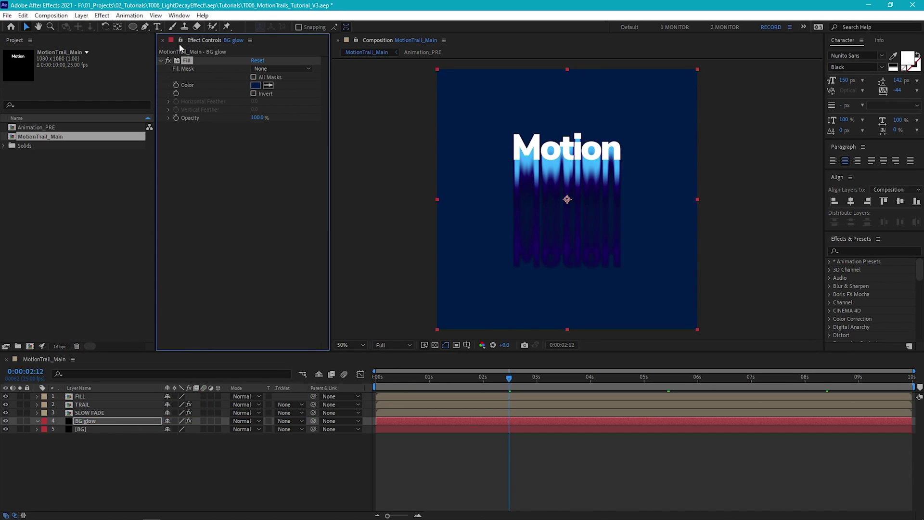
- Draw a circular mask around the Motion text on BG glow, feathered to about 496 px
key(q)
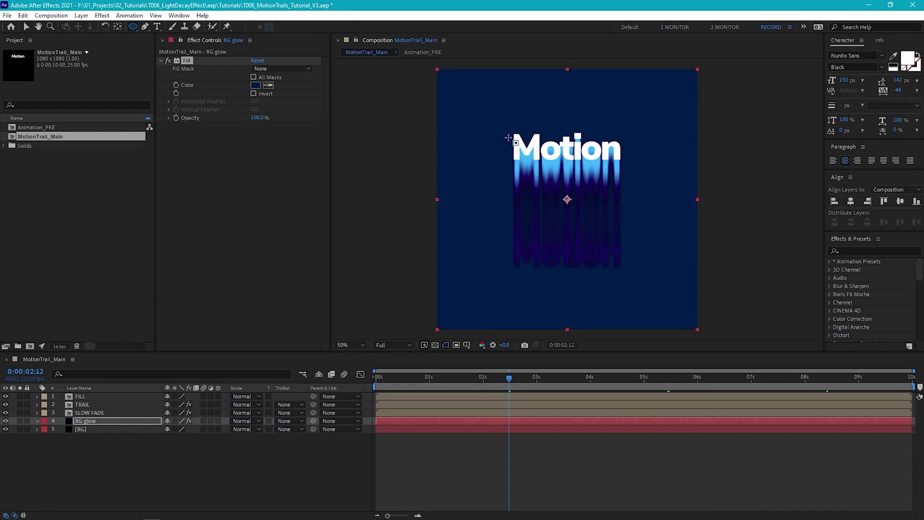
drag(509, 137, 618, 254)
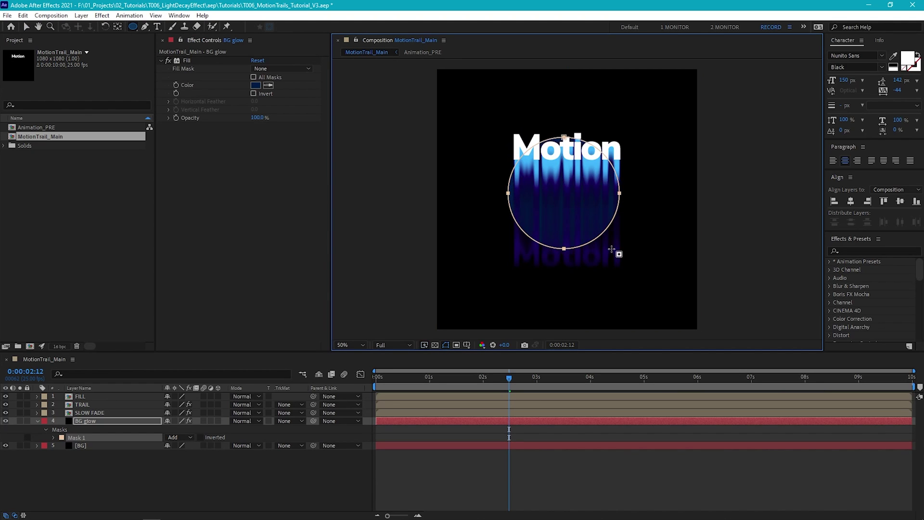
key(f)
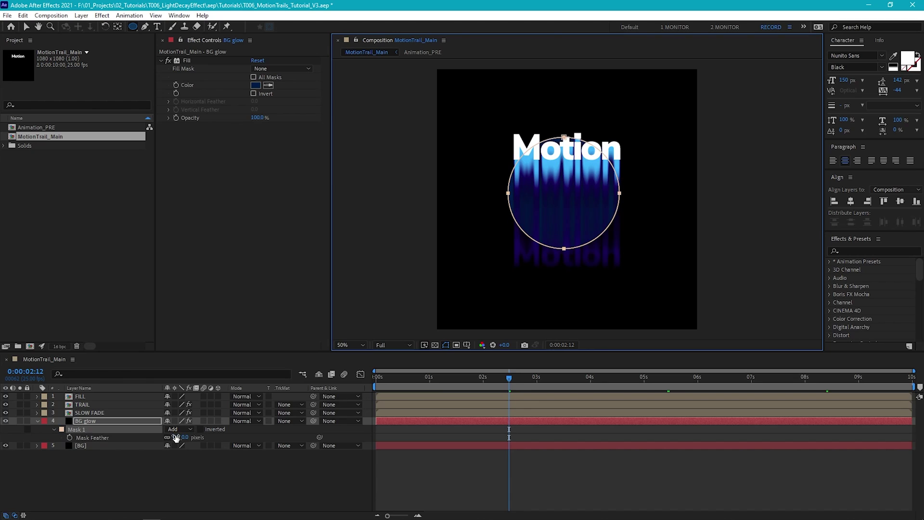
drag(177, 437, 423, 444)
- Toggle BG glow's visibility to compare the glow, then collapse the layer
click(236, 465)
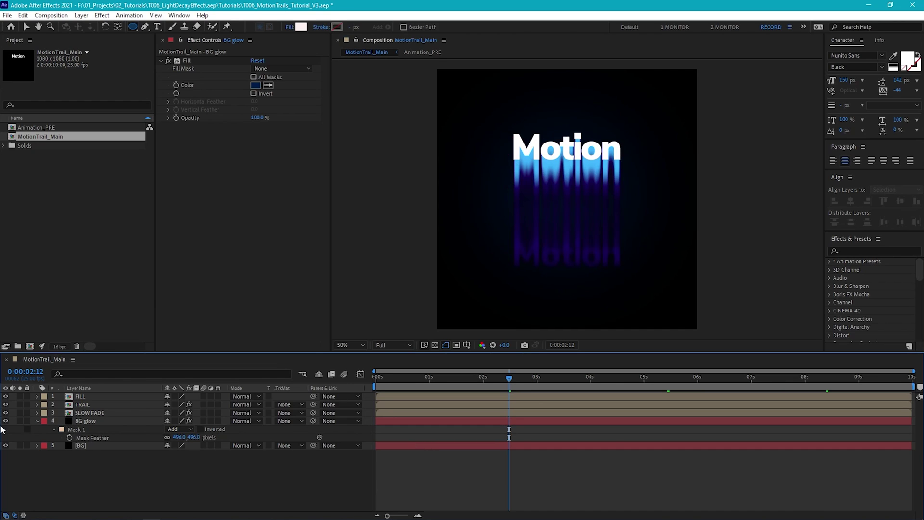
click(6, 421)
click(5, 421)
click(6, 421)
click(38, 421)
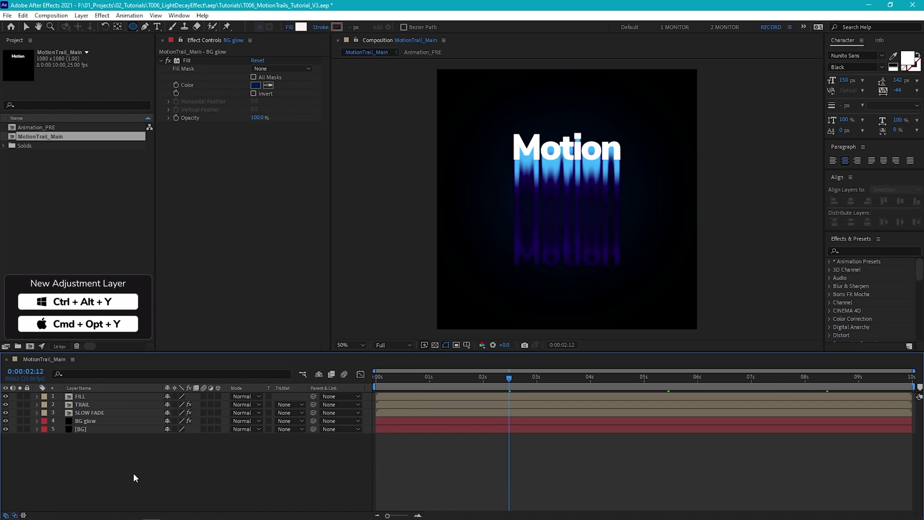
- Create an adjustment layer named glow and apply the Glow effect to it
key(ctrl+alt+y)
key(Return)
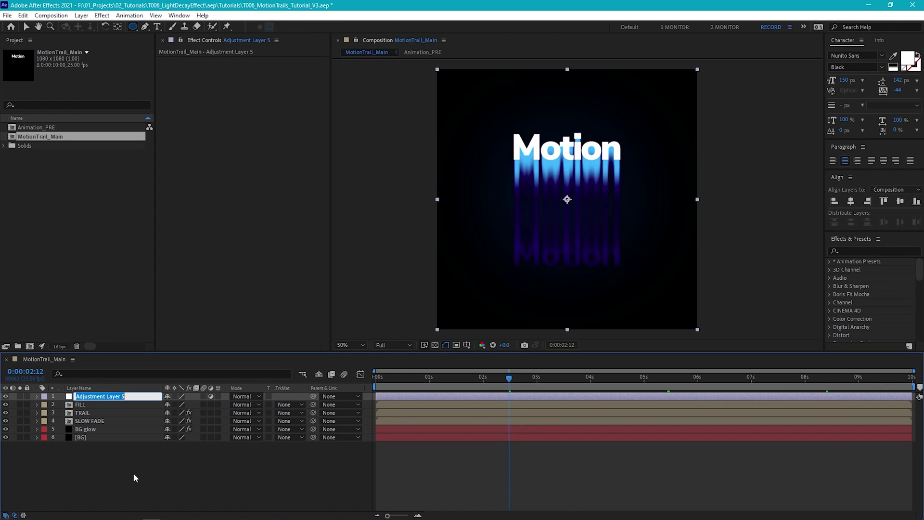
text(glow)
key(Return)
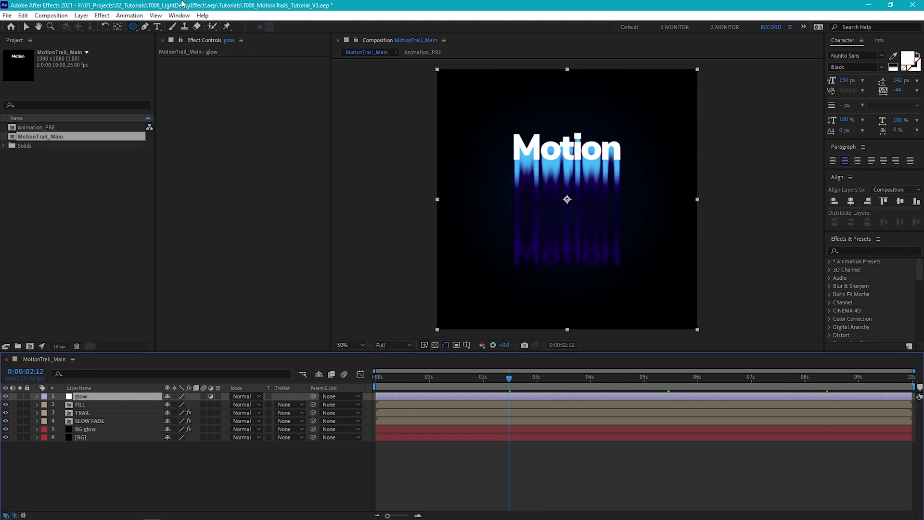
click(102, 16)
mouse_move(205, 391)
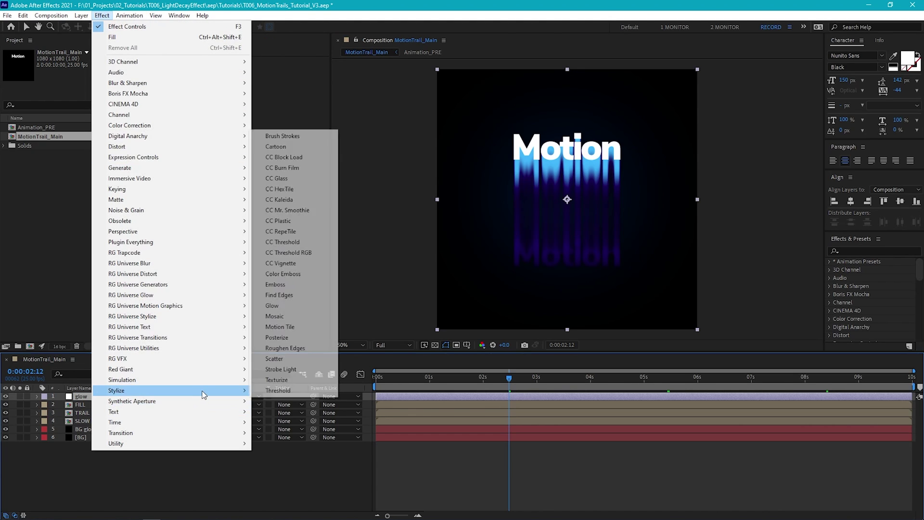
click(295, 306)
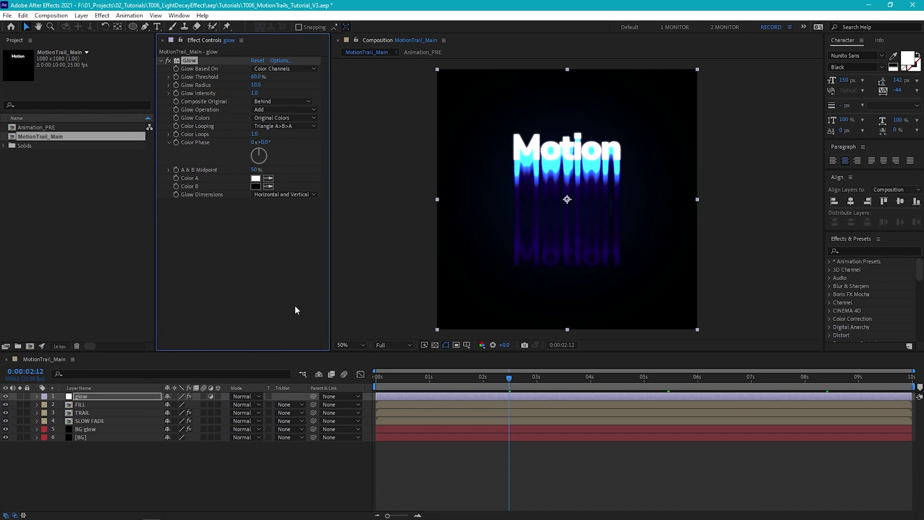
- Set Glow Threshold to 40%, Radius to 75 and Intensity to 0.3
click(255, 78)
text(40)
key(Return)
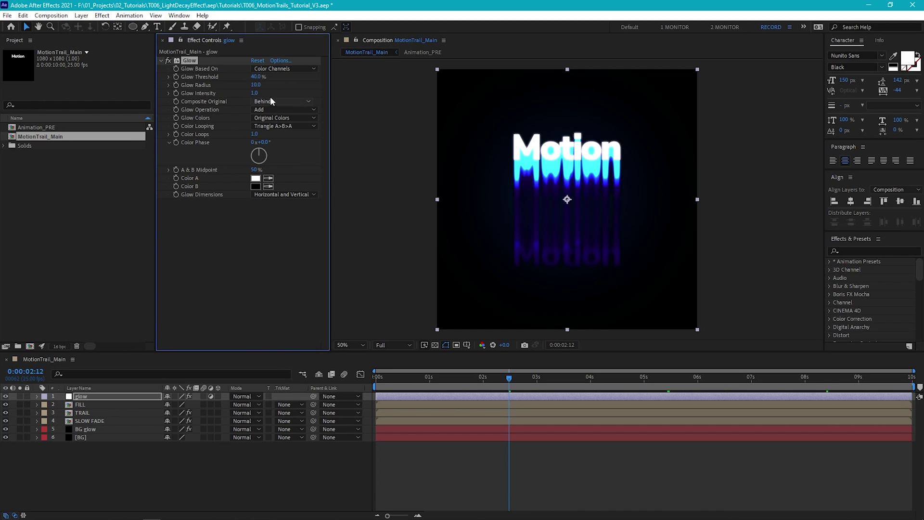
click(256, 86)
text(75)
key(Return)
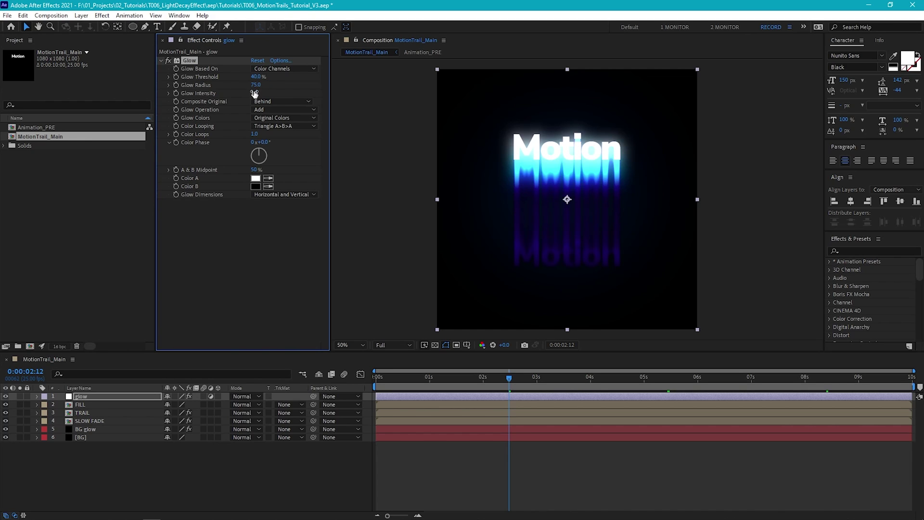
click(254, 93)
text(0.3)
key(Return)
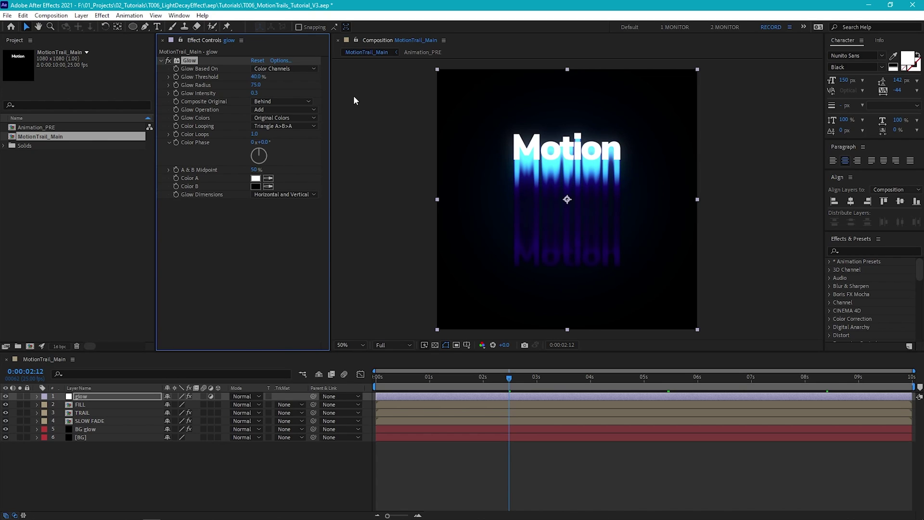
- Create a new adjustment layer named NOISE on top of the stack
click(178, 464)
key(ctrl+alt+y)
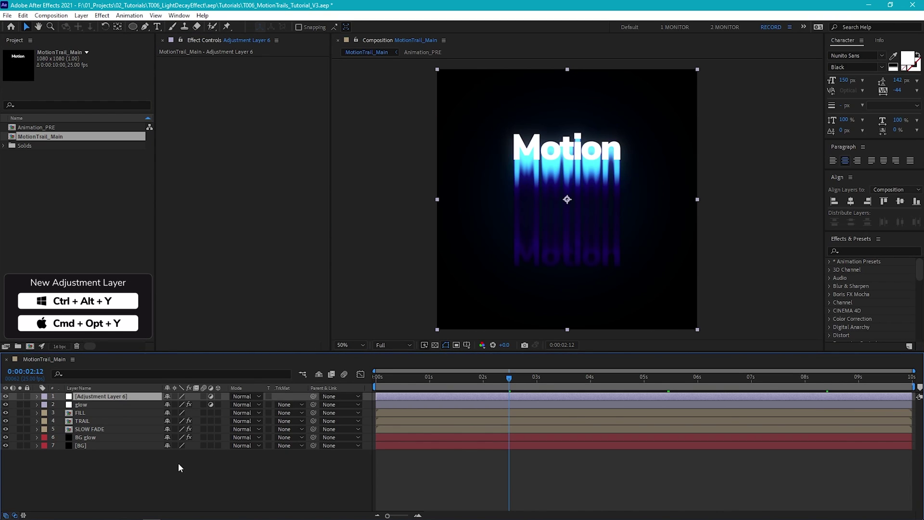
key(Return)
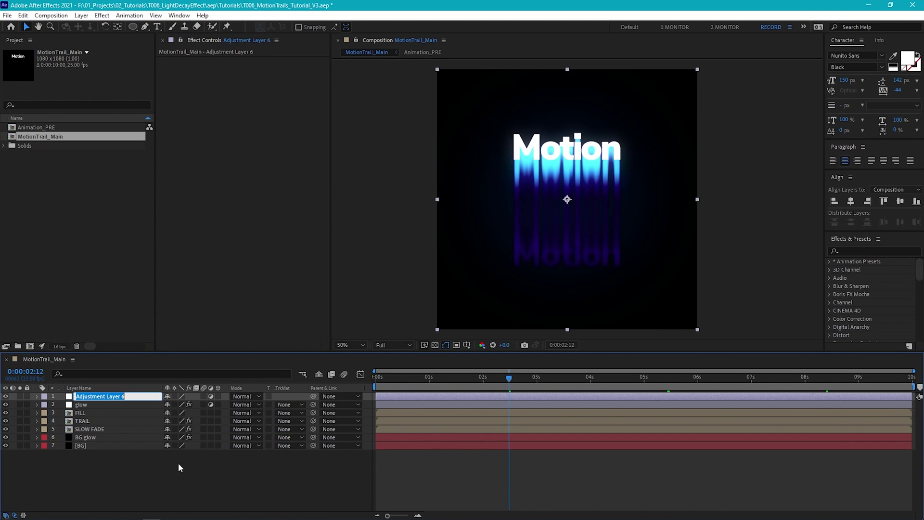
text(NOISE)
key(Return)
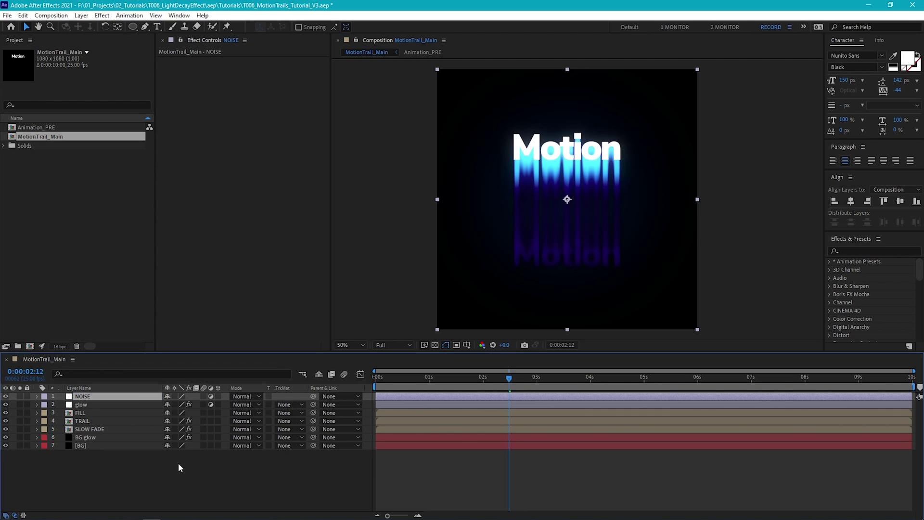
- Apply the Noise effect to NOISE with Amount of Noise at 20%
click(102, 16)
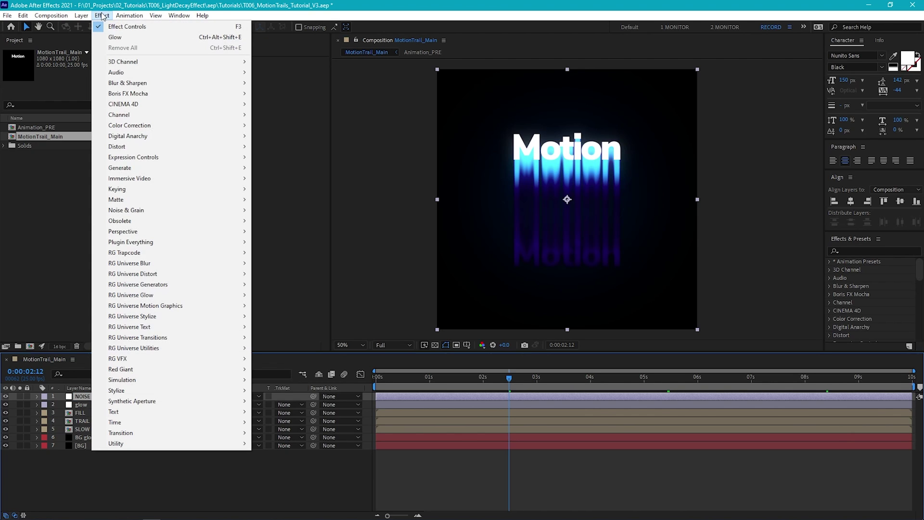
mouse_move(181, 210)
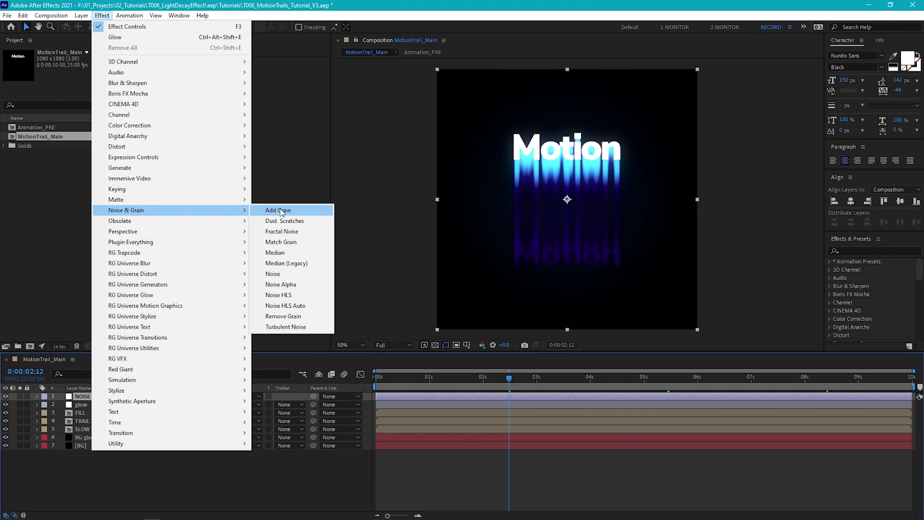
click(294, 274)
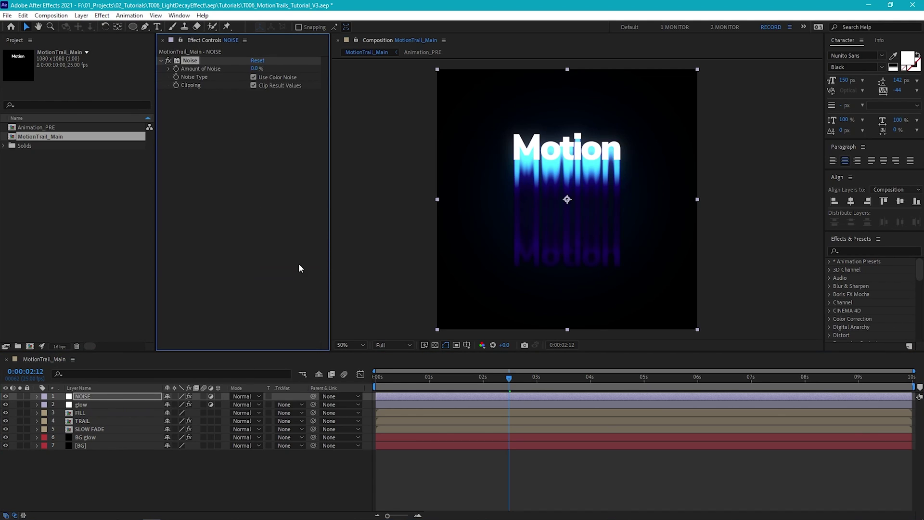
click(257, 70)
text(20)
key(Return)
- Check the grain at full size, then add another adjustment layer named BLUR
key(slash)
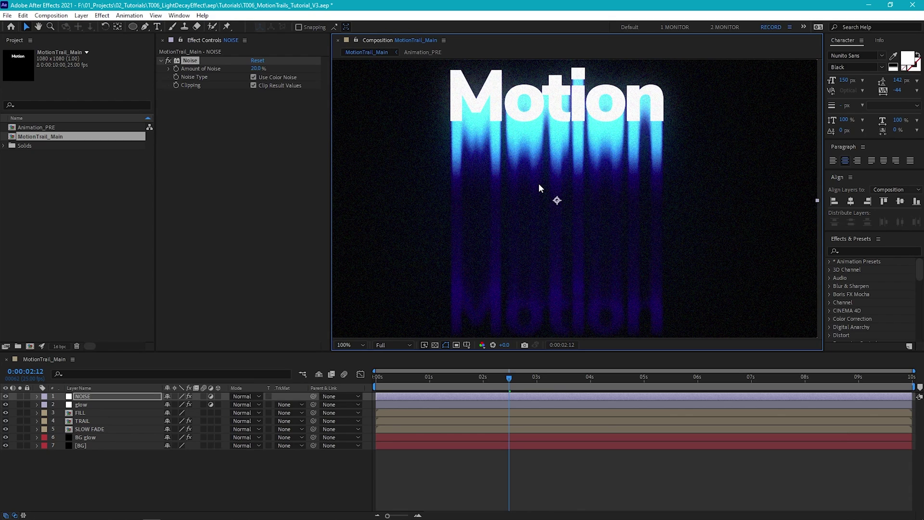
click(236, 470)
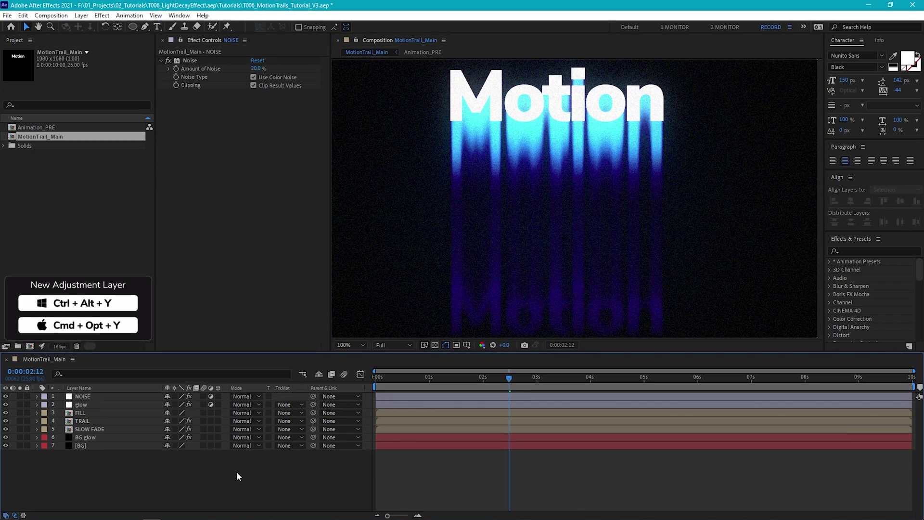
key(ctrl+alt+y)
key(Return)
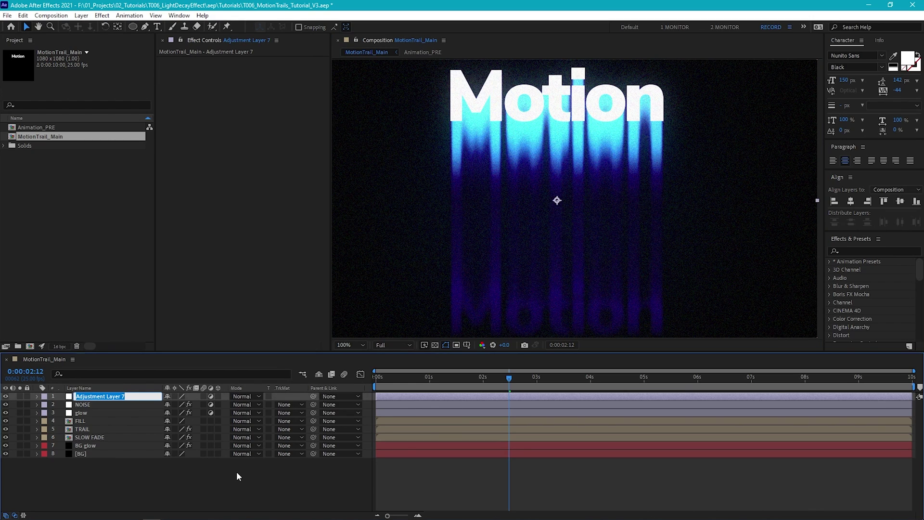
text(BLUR)
key(Return)
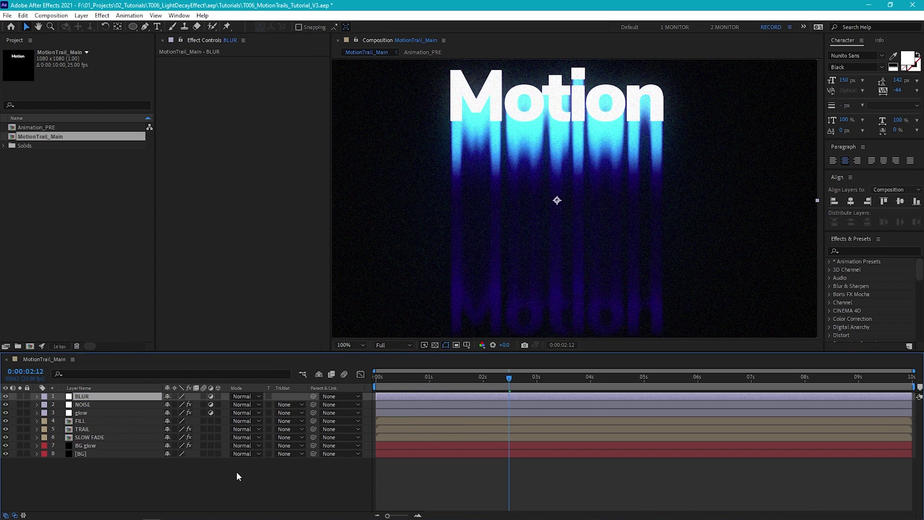
- Apply Fast Box Blur to BLUR at radius 0.9 with Repeat Edge Pixels on
click(109, 18)
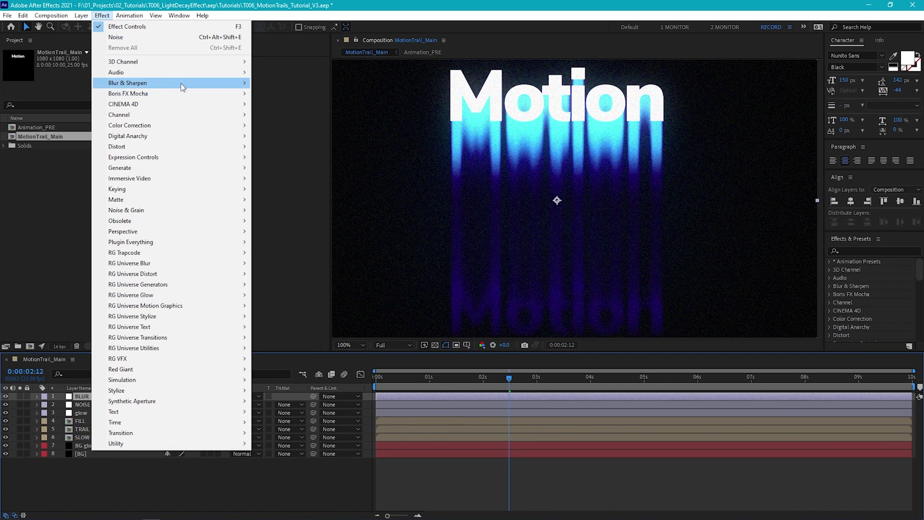
mouse_move(182, 84)
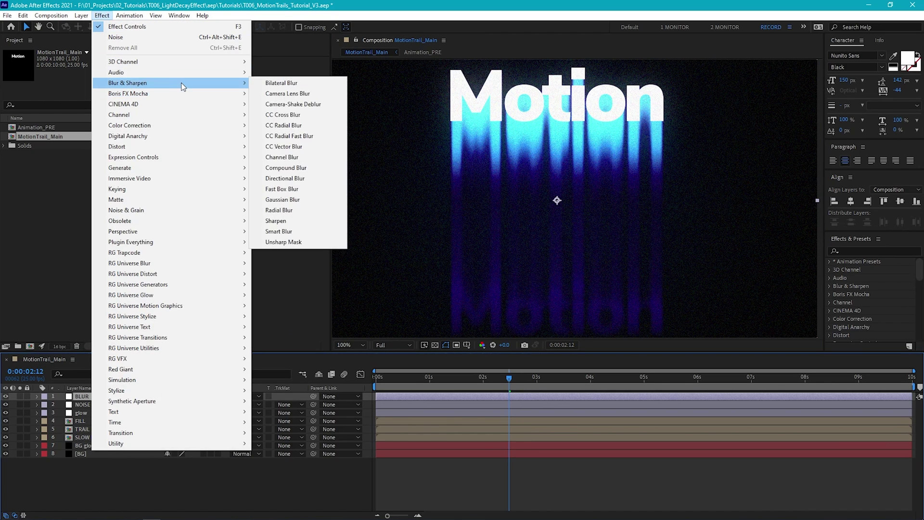
click(284, 189)
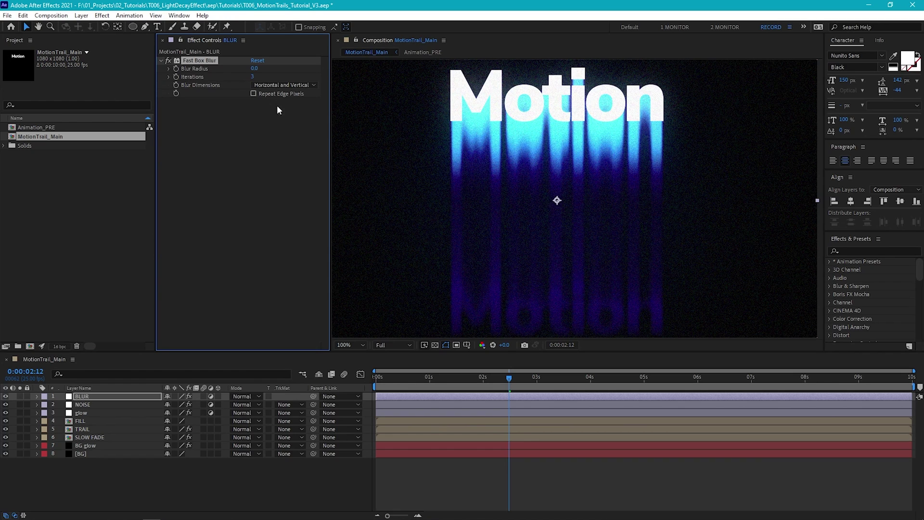
click(248, 77)
key(Return)
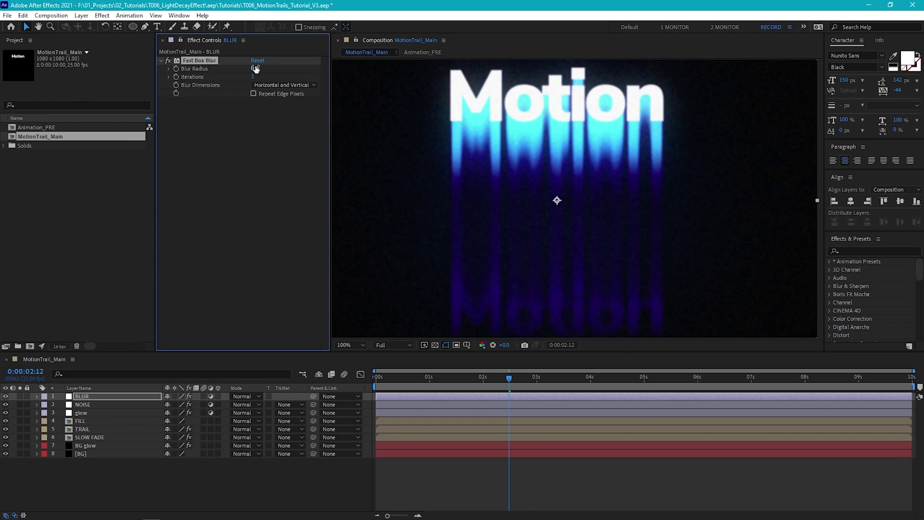
click(253, 94)
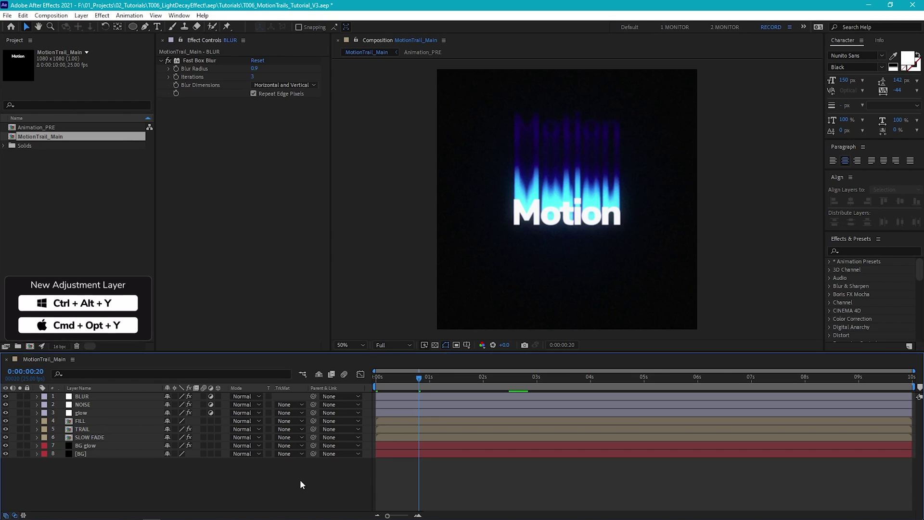
- Add an adjustment layer named CC with Curves, nudging the shadow end slightly
key(ctrl+alt+y)
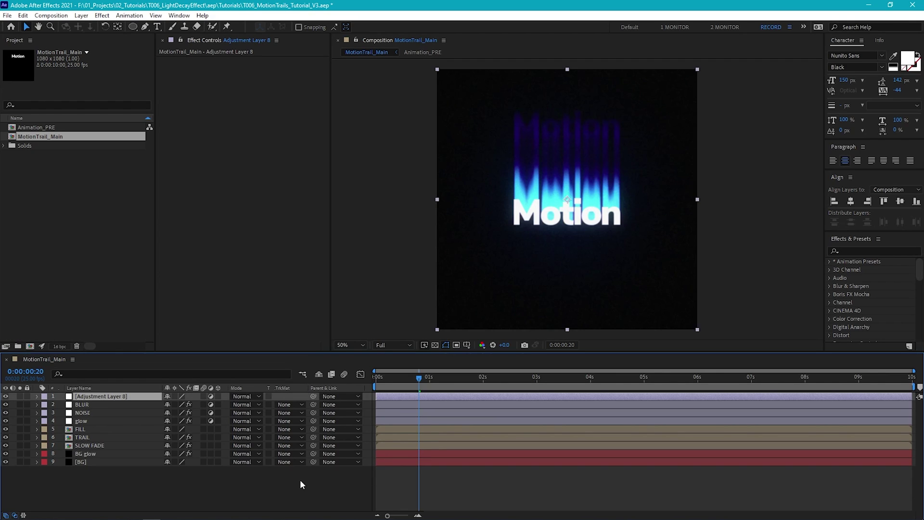
key(Return)
text(CC)
key(Return)
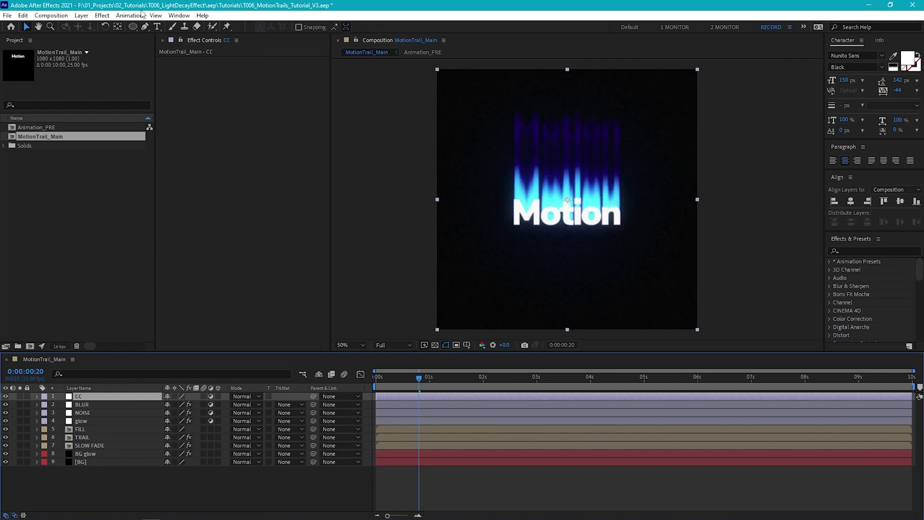
click(102, 16)
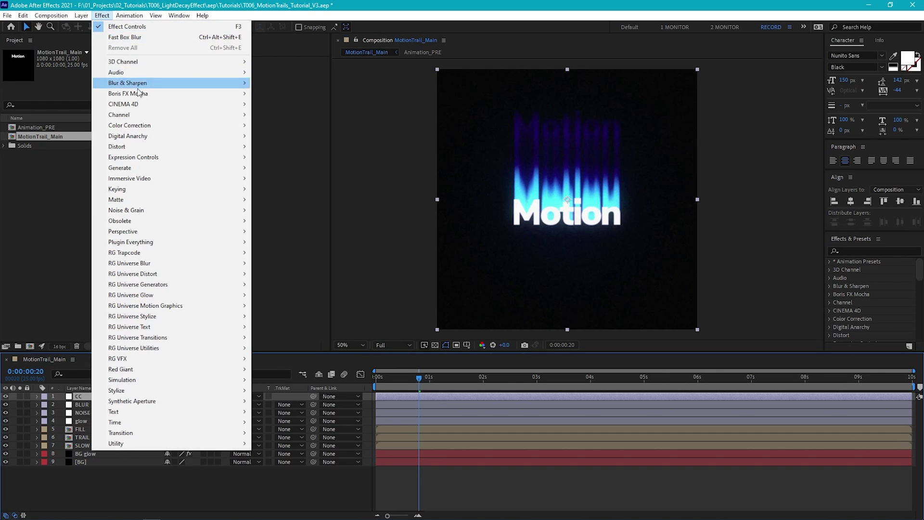
mouse_move(140, 125)
click(299, 320)
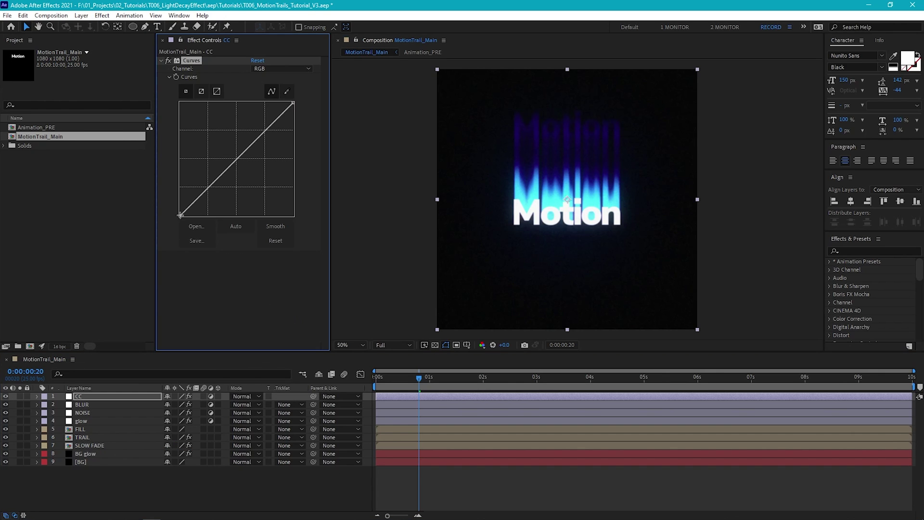
drag(180, 215, 179, 214)
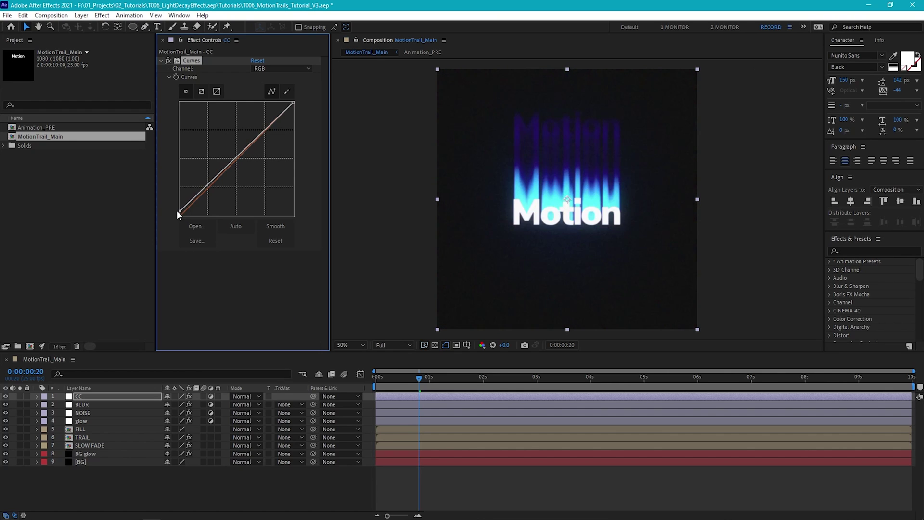
- Add Hue/Saturation to CC and set Master Saturation to -15
click(102, 15)
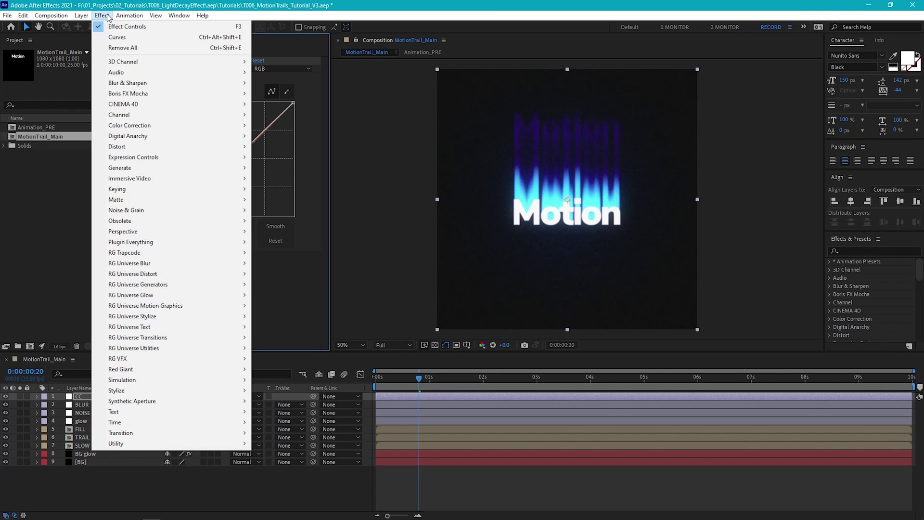
mouse_move(159, 125)
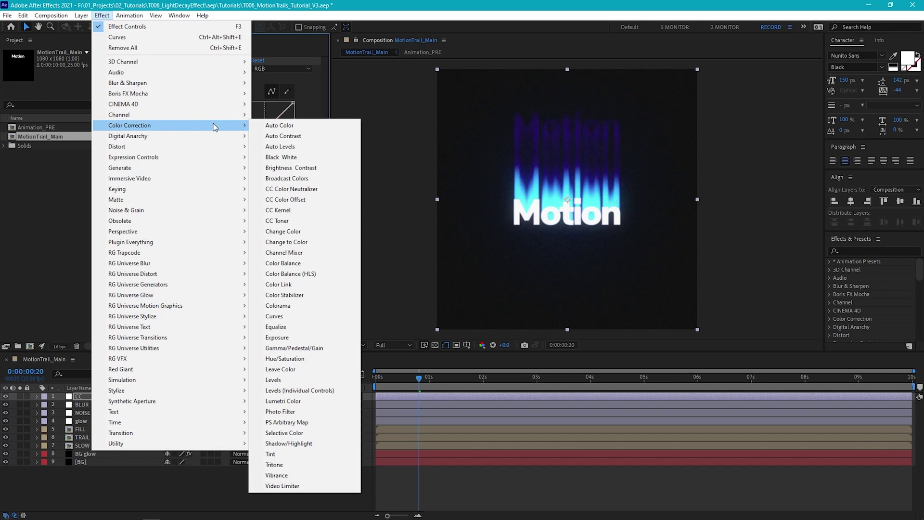
click(311, 360)
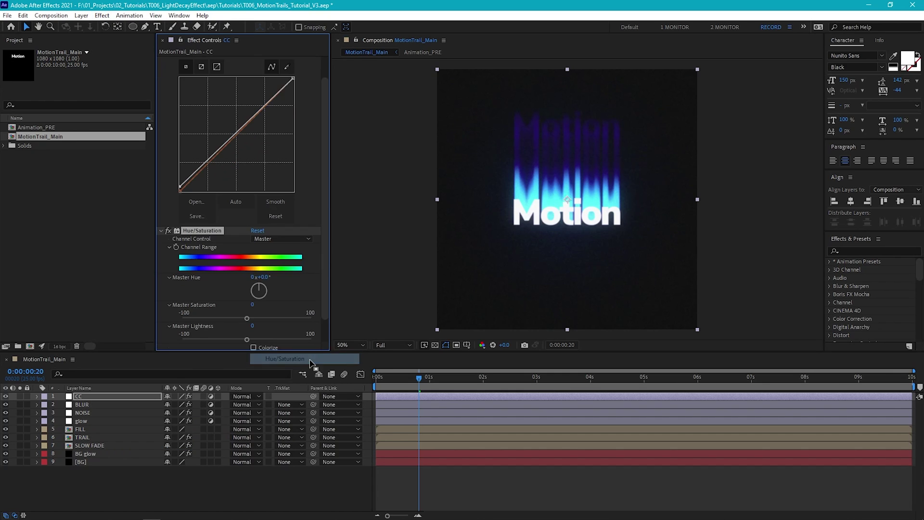
click(252, 305)
text(-15)
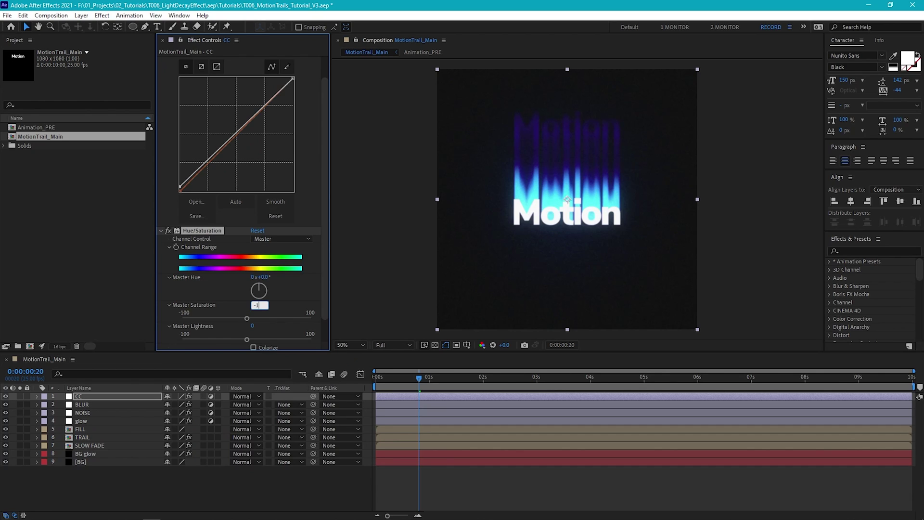
key(Return)
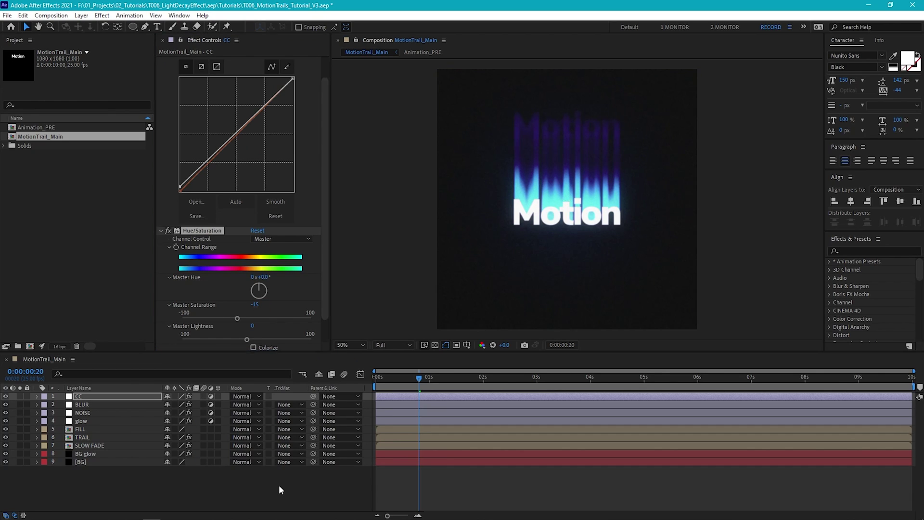
- Create a solid named Dust and apply Fractal Noise to it
click(279, 484)
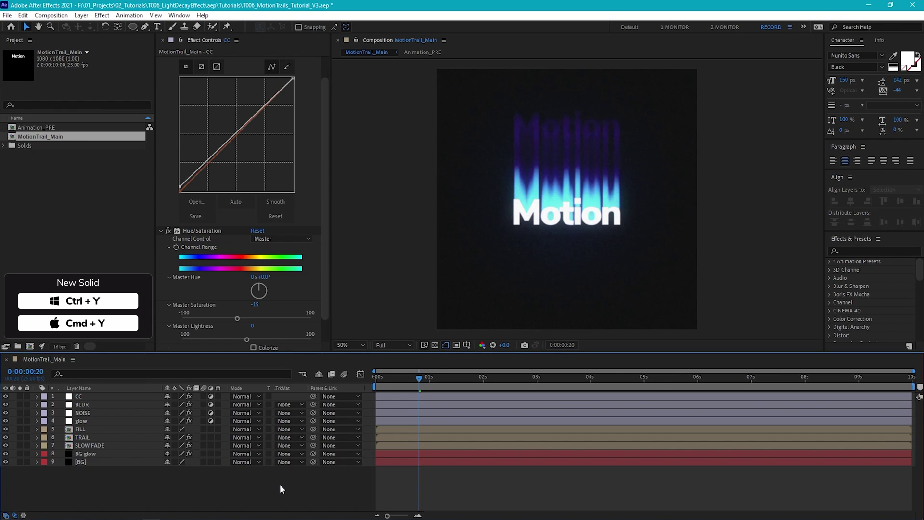
key(ctrl+y)
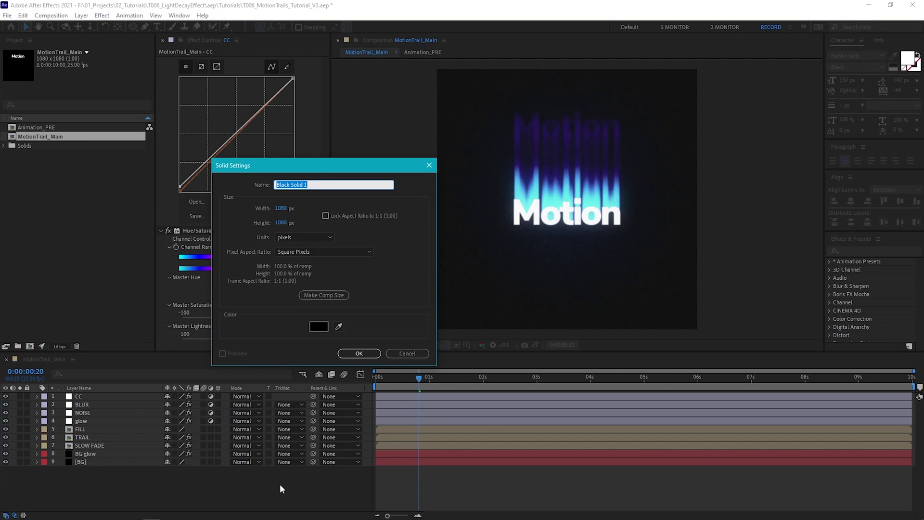
text(Dust)
key(Return)
click(102, 16)
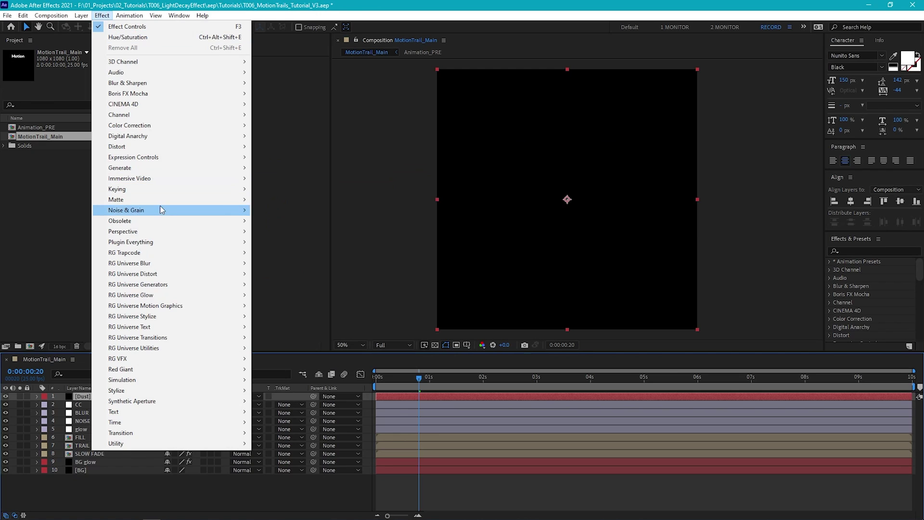
mouse_move(162, 211)
click(304, 231)
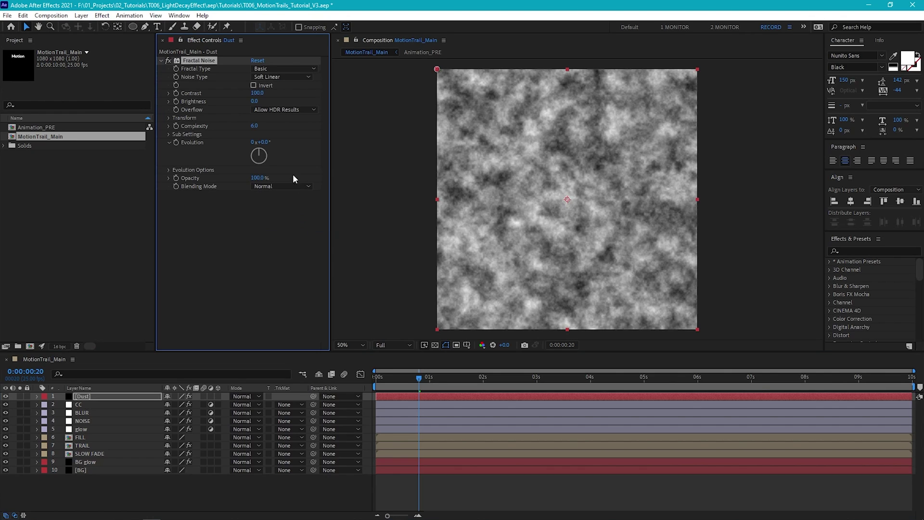
- Set the Fractal Noise Scale to 10, Contrast to 750 and Brightness to -363
click(170, 118)
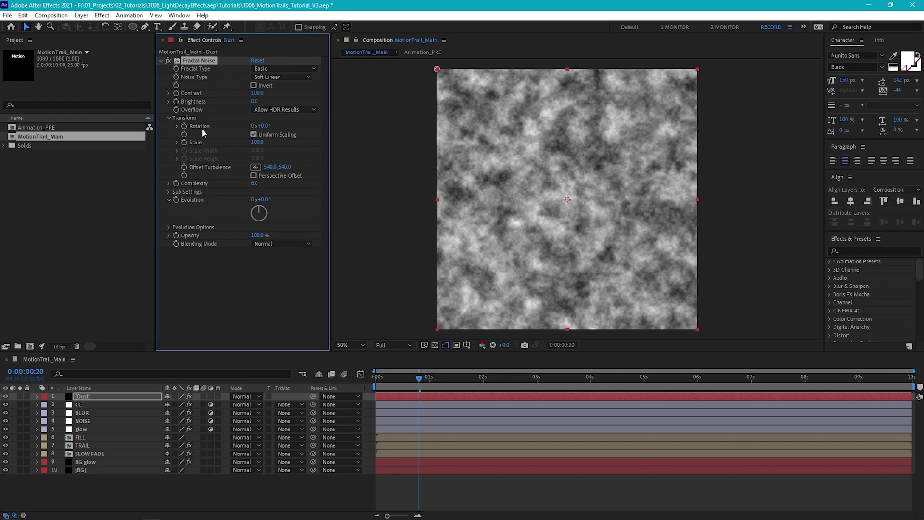
click(255, 143)
text(30)
key(Return)
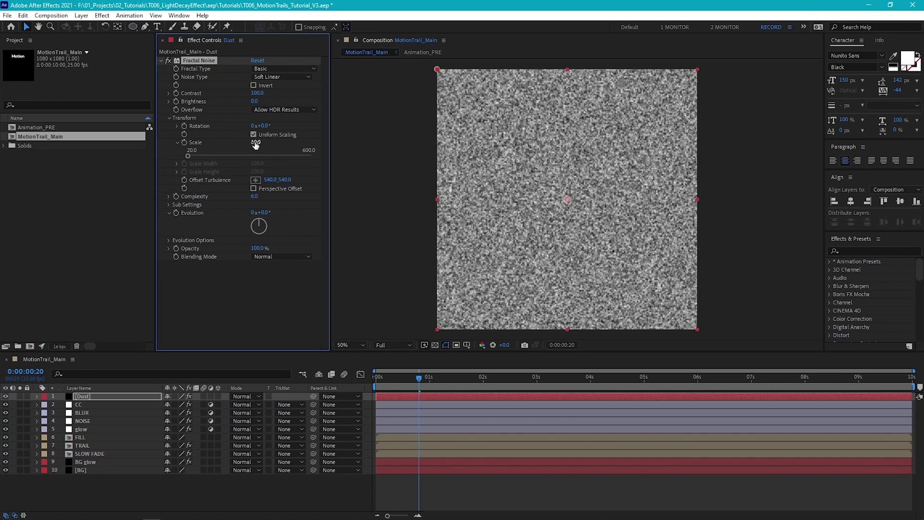
click(259, 92)
text(700)
key(Return)
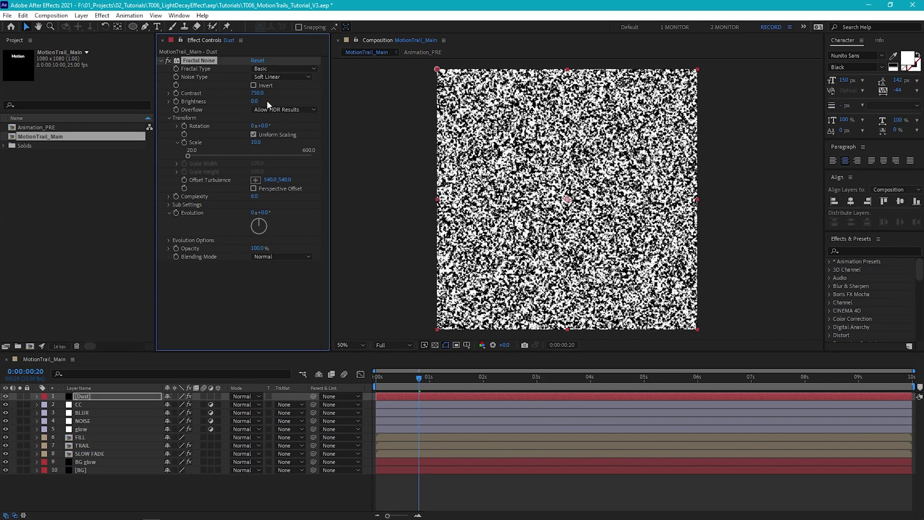
drag(255, 101, 89, 110)
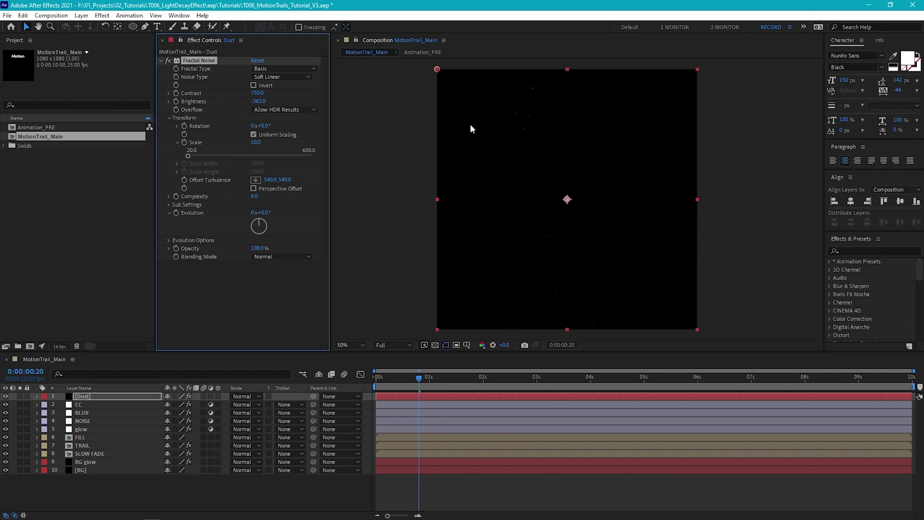
- Add Fast Box Blur 0.1 with Repeat Edge Pixels to Dust; set Random Seed to 970
click(540, 151)
key(period)
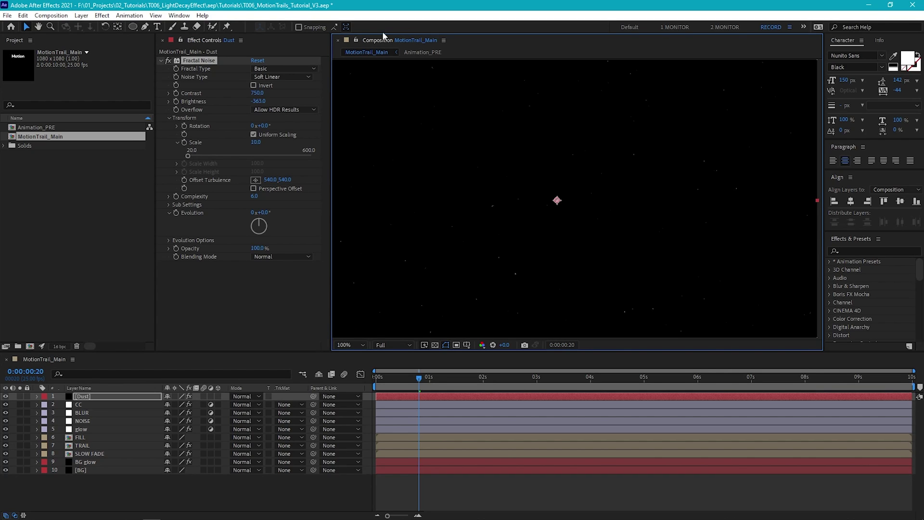
click(102, 14)
mouse_move(145, 82)
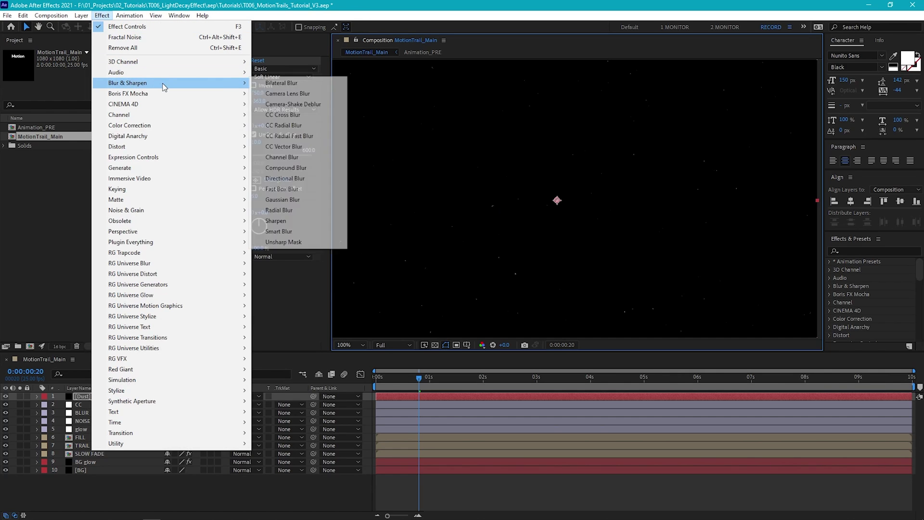
click(299, 191)
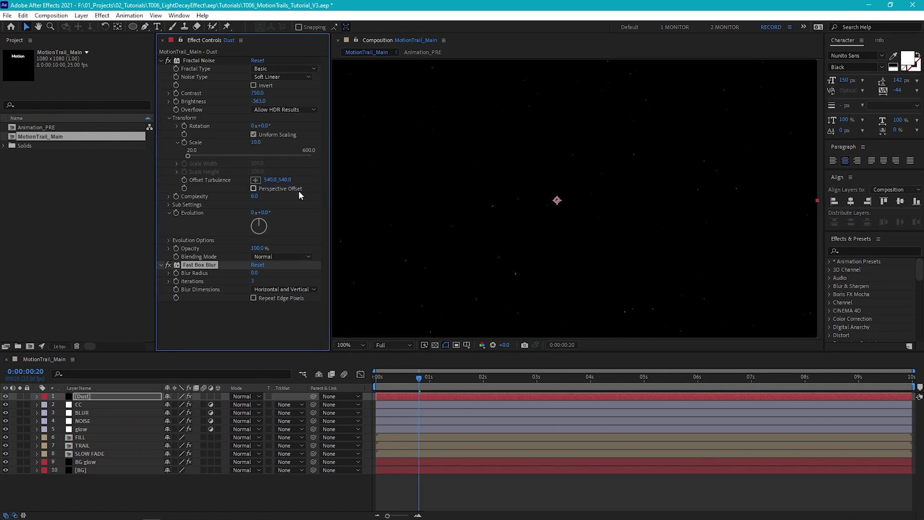
click(255, 273)
click(253, 298)
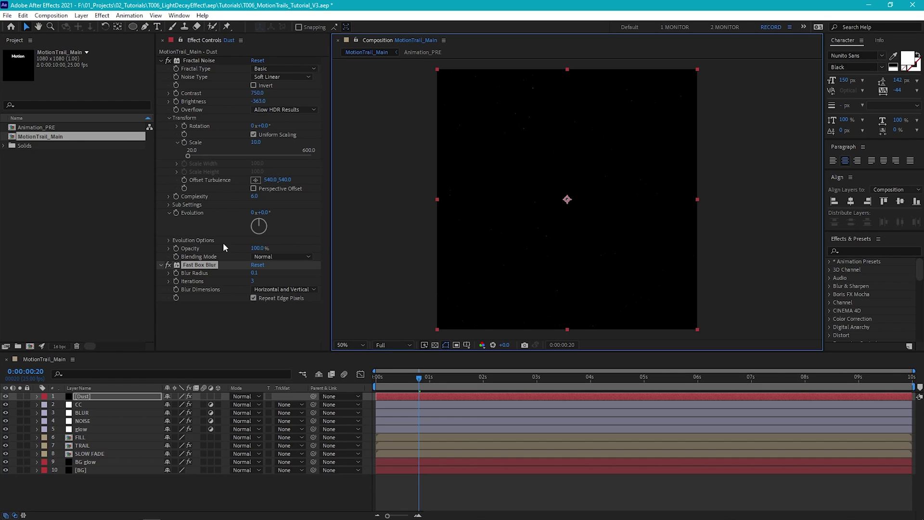
click(168, 240)
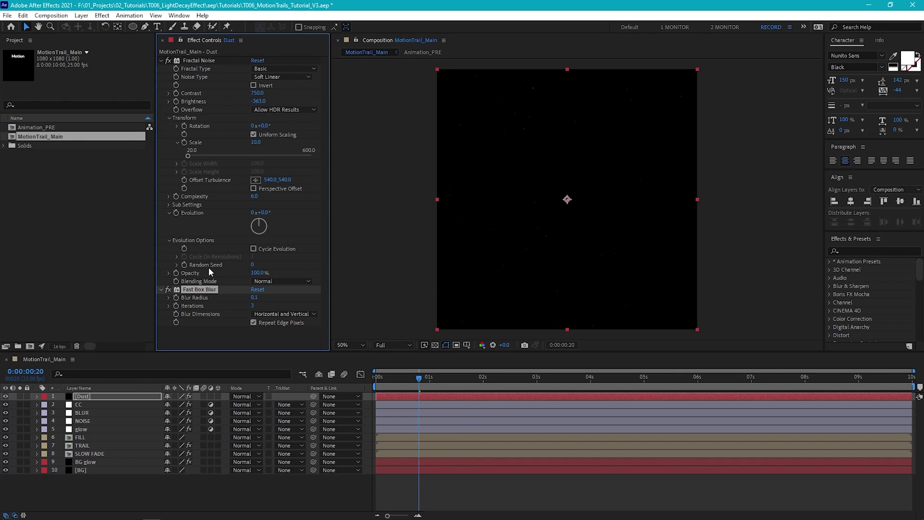
drag(252, 265, 300, 265)
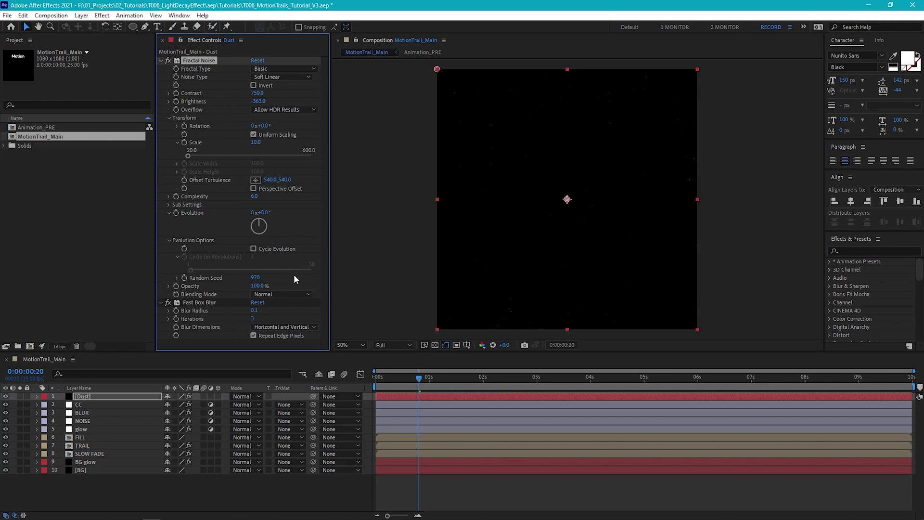
- Drive the Dust Random Seed with the expression time*25 and preview the flickering specks
alt+click(184, 278)
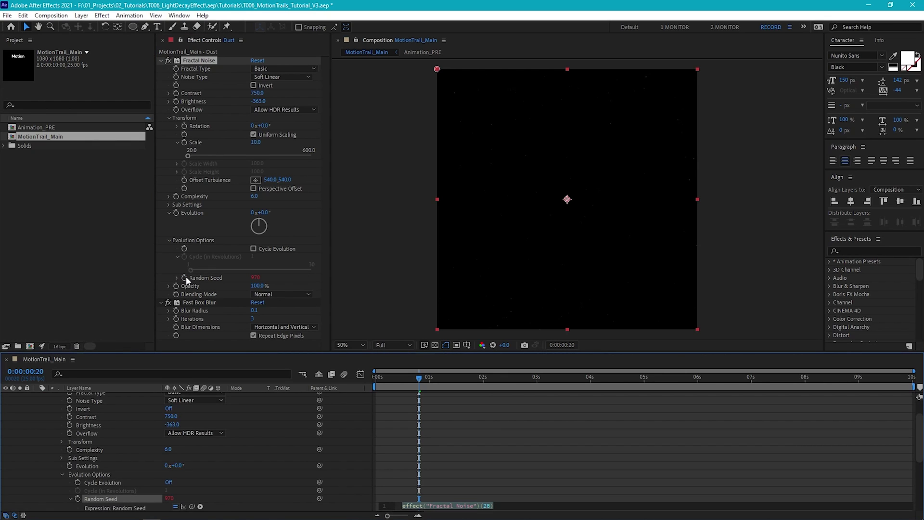
text(time)
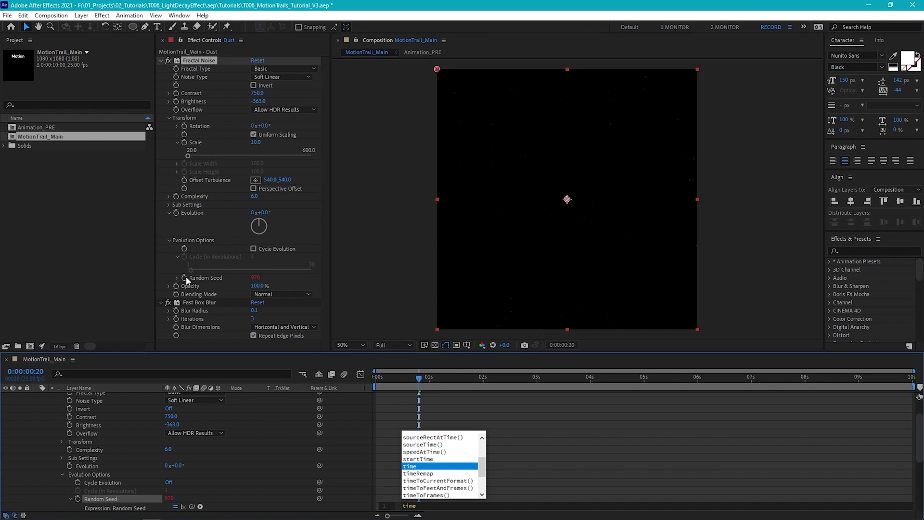
text(*25)
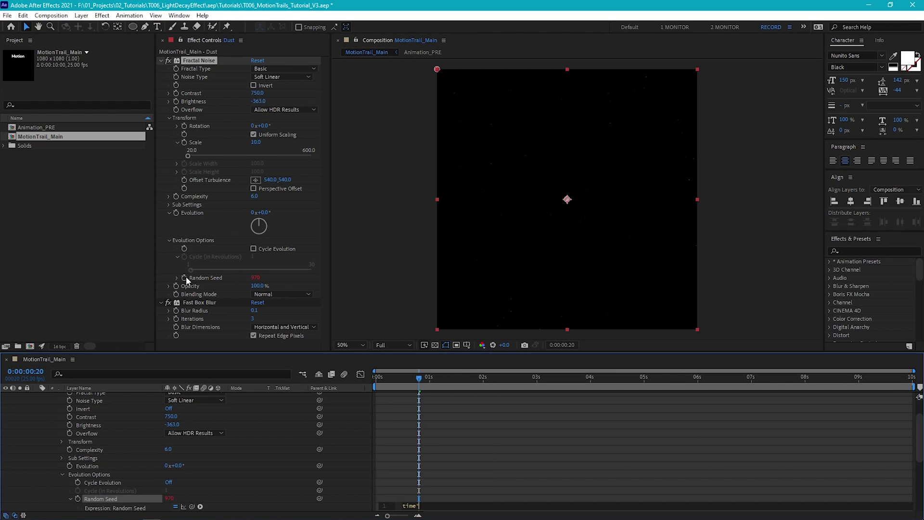
click(299, 360)
key(space)
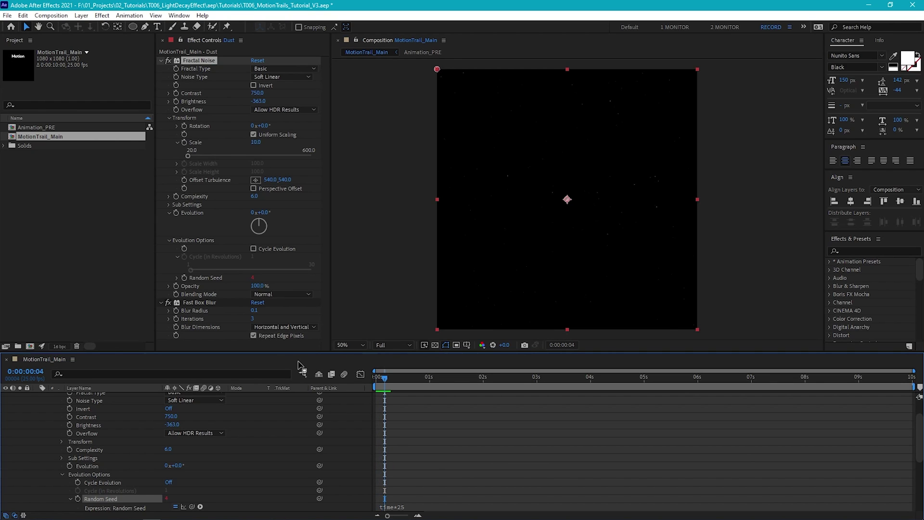
- Collapse the Dust layer and set its blend mode to Add
scroll(38, 396, up, 2)
click(38, 395)
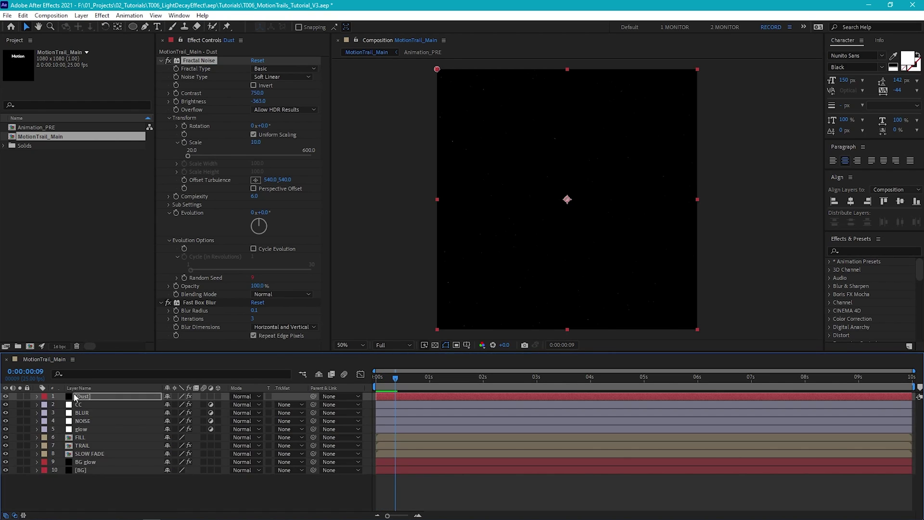
click(95, 395)
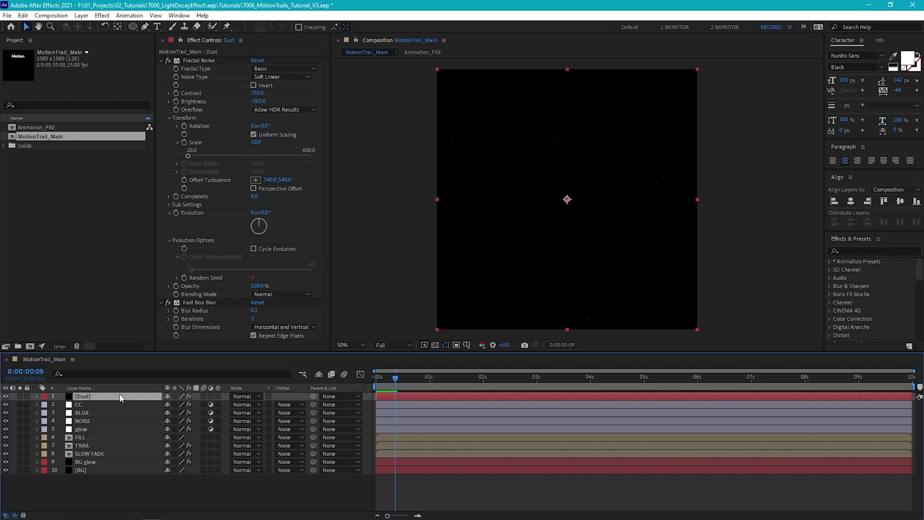
click(257, 394)
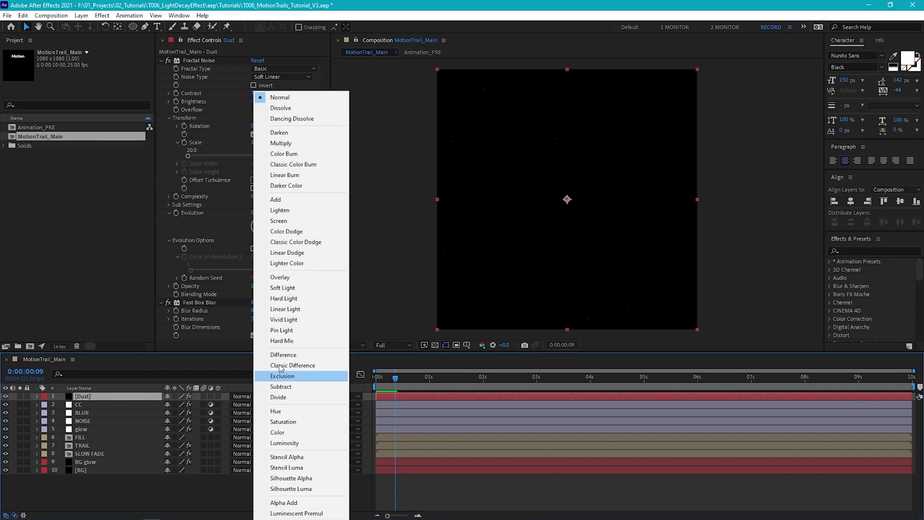
click(293, 201)
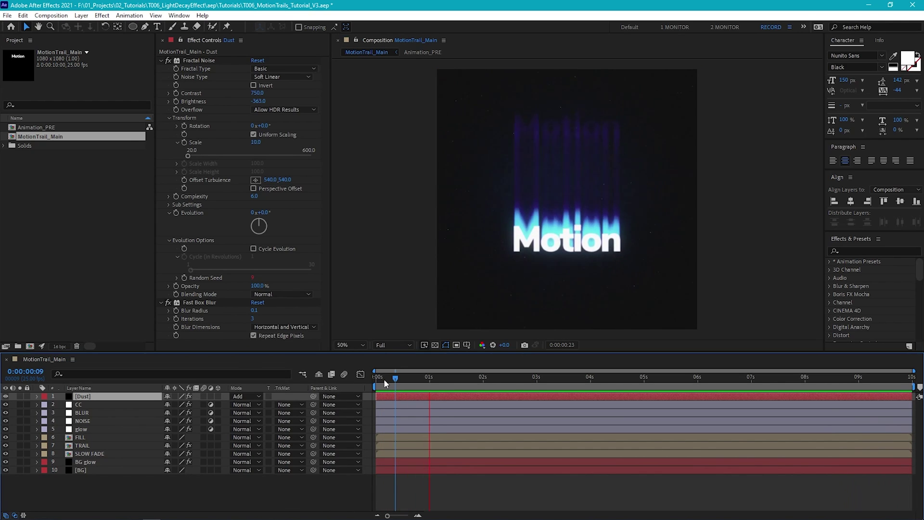